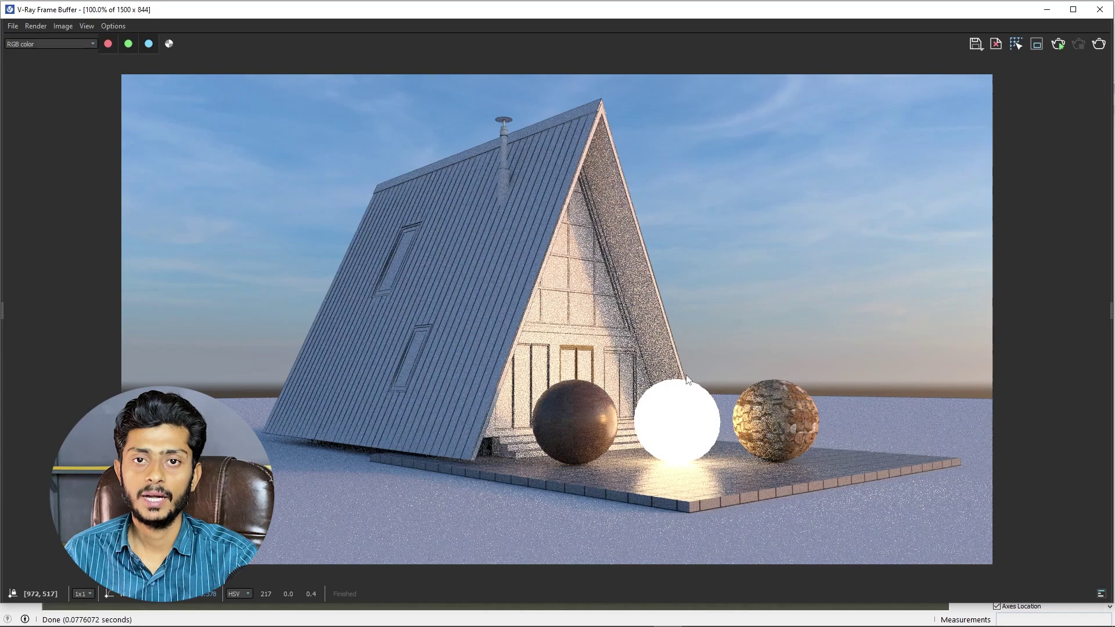
- Turn on View > Hidden Objects to reveal the hidden wall panels
{"action": "scroll", "coordinate": [681, 438], "scroll_direction": "up", "scroll_amount": 2}
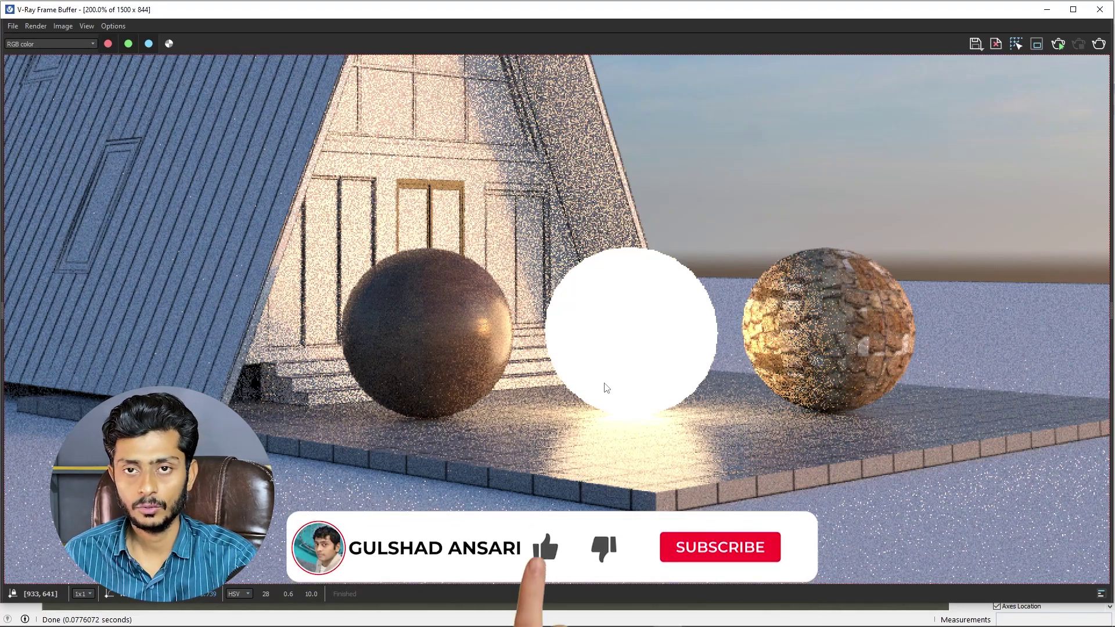
{"action": "scroll", "coordinate": [652, 416], "scroll_direction": "down", "scroll_amount": 1}
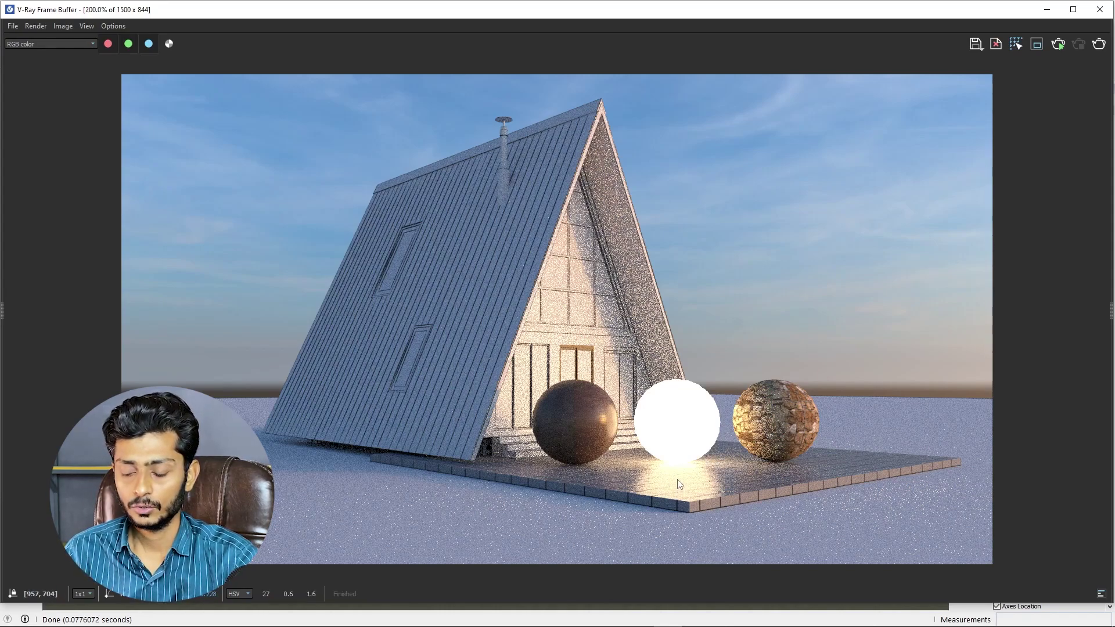
{"action": "scroll", "coordinate": [633, 387], "scroll_direction": "down", "scroll_amount": 2}
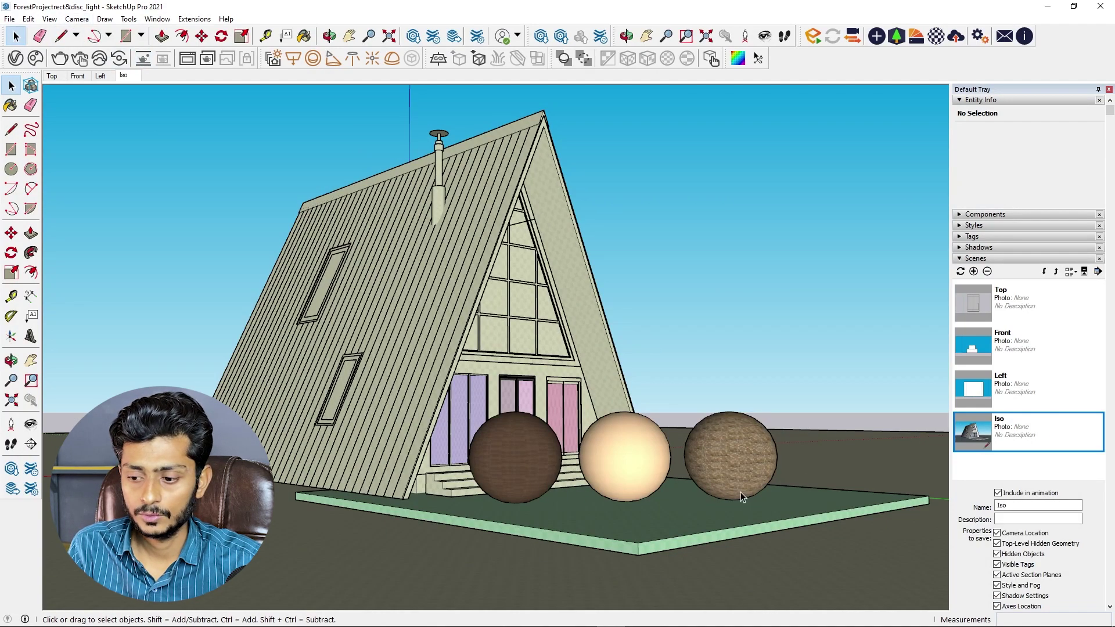
{"action": "left_click", "coordinate": [77, 19]}
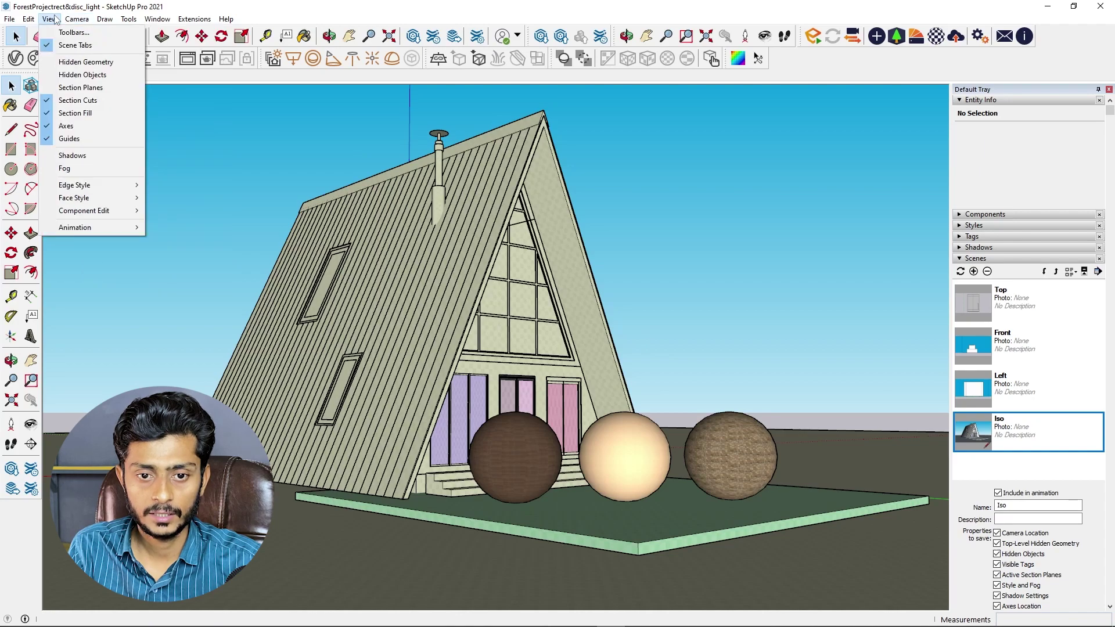
{"action": "left_click", "coordinate": [82, 75]}
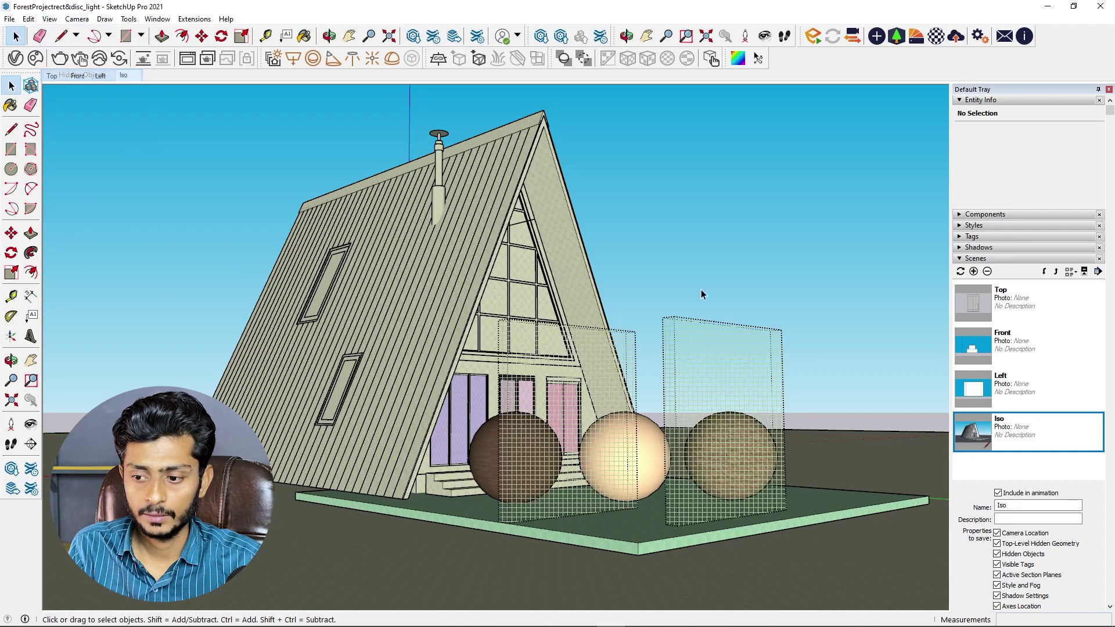
- Unhide both wall panels in front of the house and start a fresh V-Ray render
{"action": "left_click", "coordinate": [694, 337]}
{"action": "left_click", "coordinate": [636, 342], "text": "shift"}
{"action": "right_click", "coordinate": [674, 320]}
{"action": "left_click", "coordinate": [722, 353]}
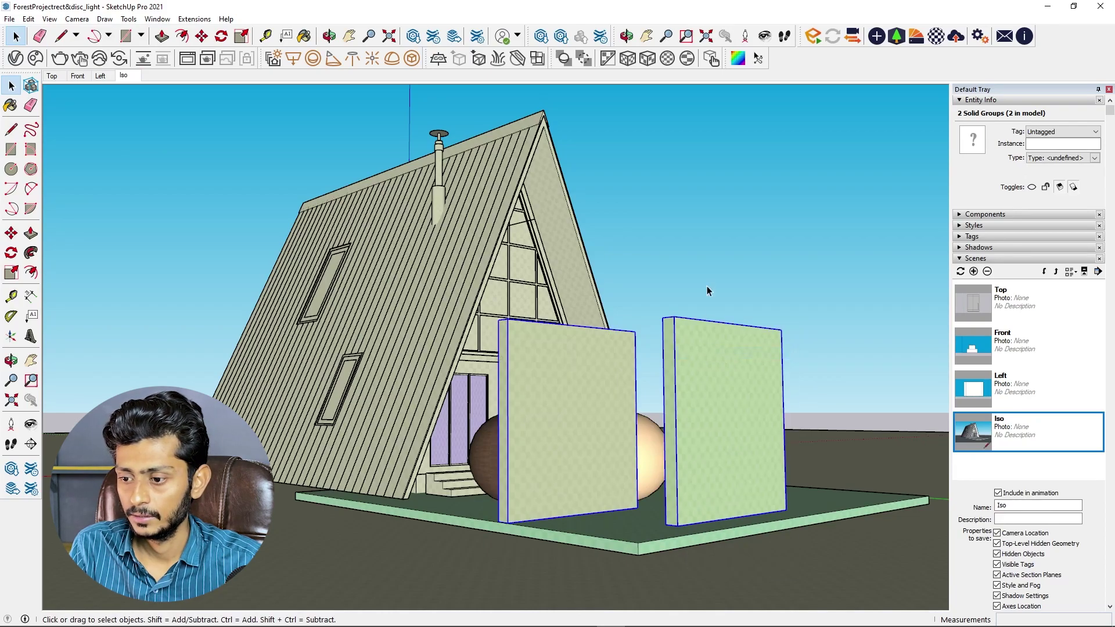
{"action": "left_click", "coordinate": [174, 123]}
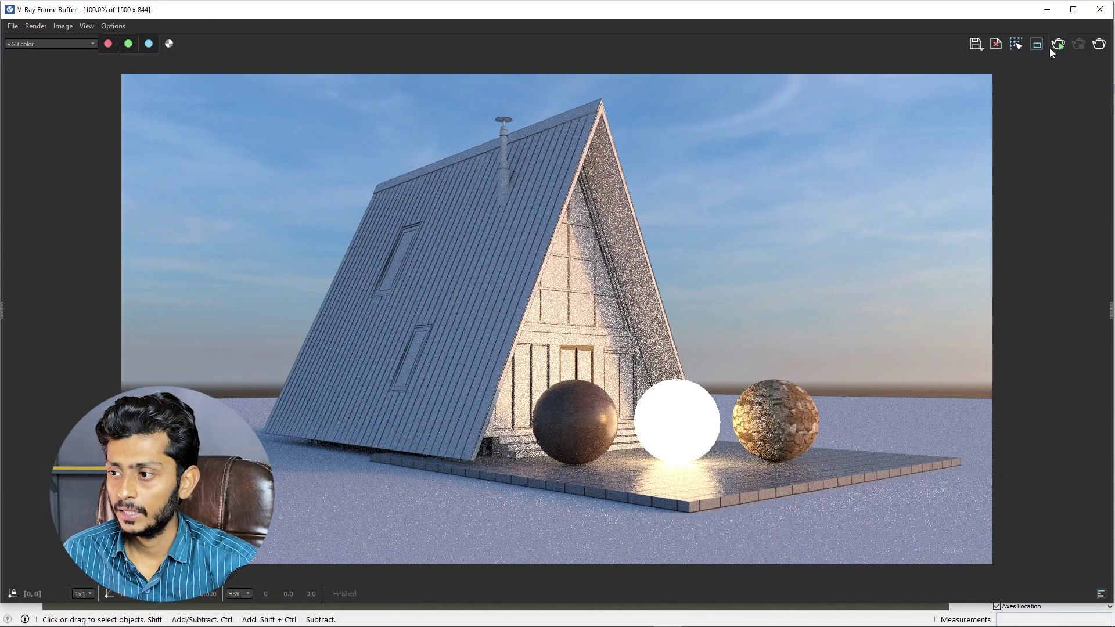
{"action": "left_click", "coordinate": [1051, 47]}
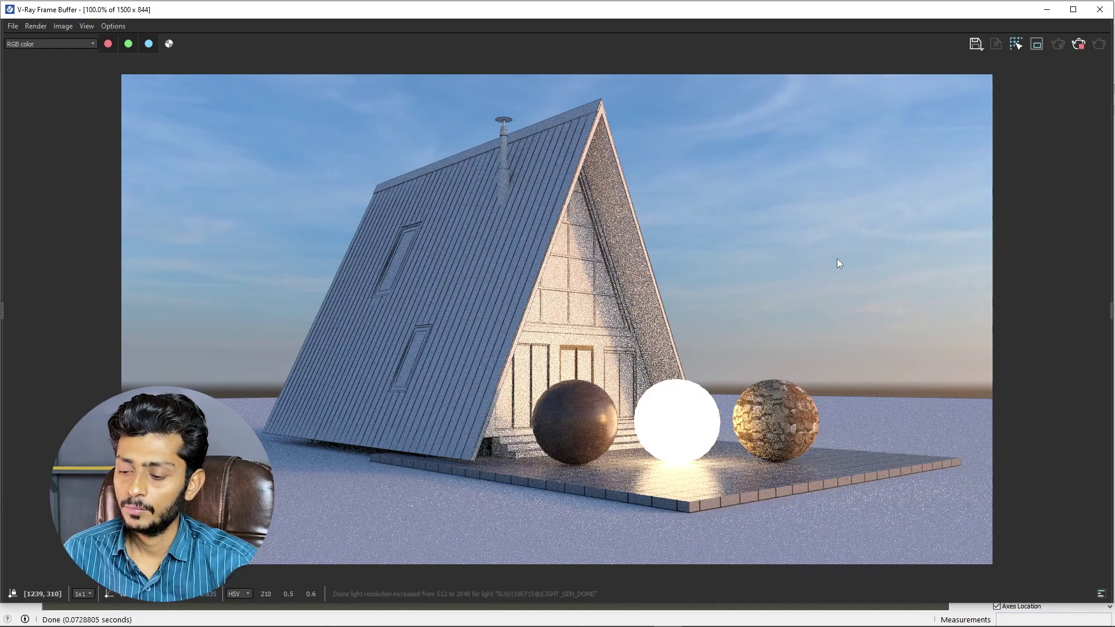
- Zoom the Frame Buffer onto the blue and brick panels, then open the V-Ray Asset Editor
{"action": "scroll", "coordinate": [684, 348], "scroll_direction": "up", "scroll_amount": 2}
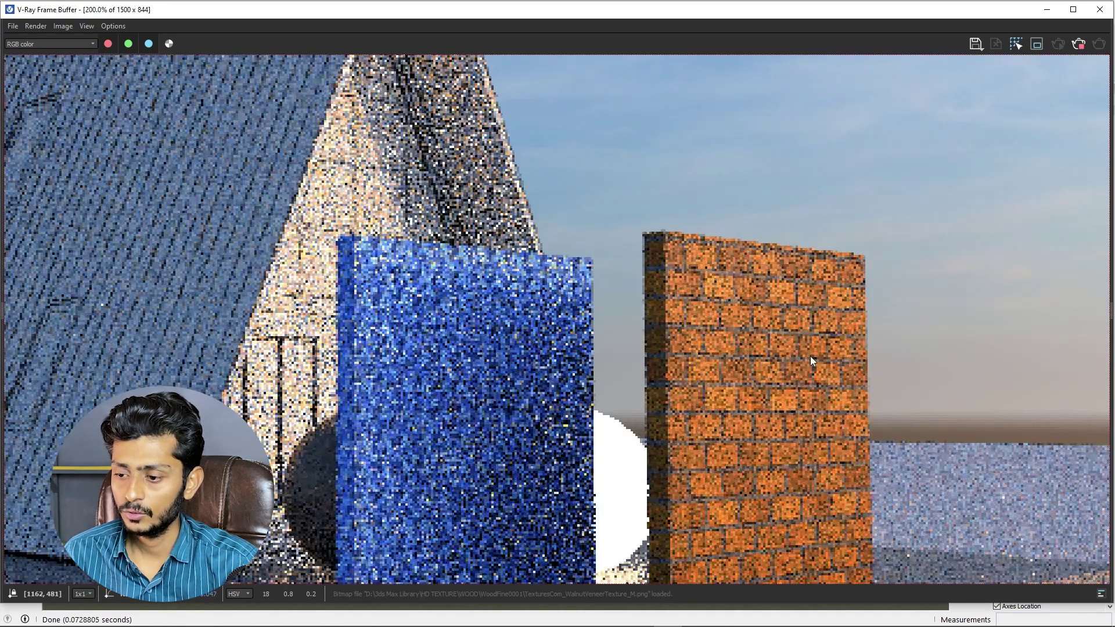
{"action": "middle_click_drag", "start_coordinate": [810, 356], "coordinate": [618, 378]}
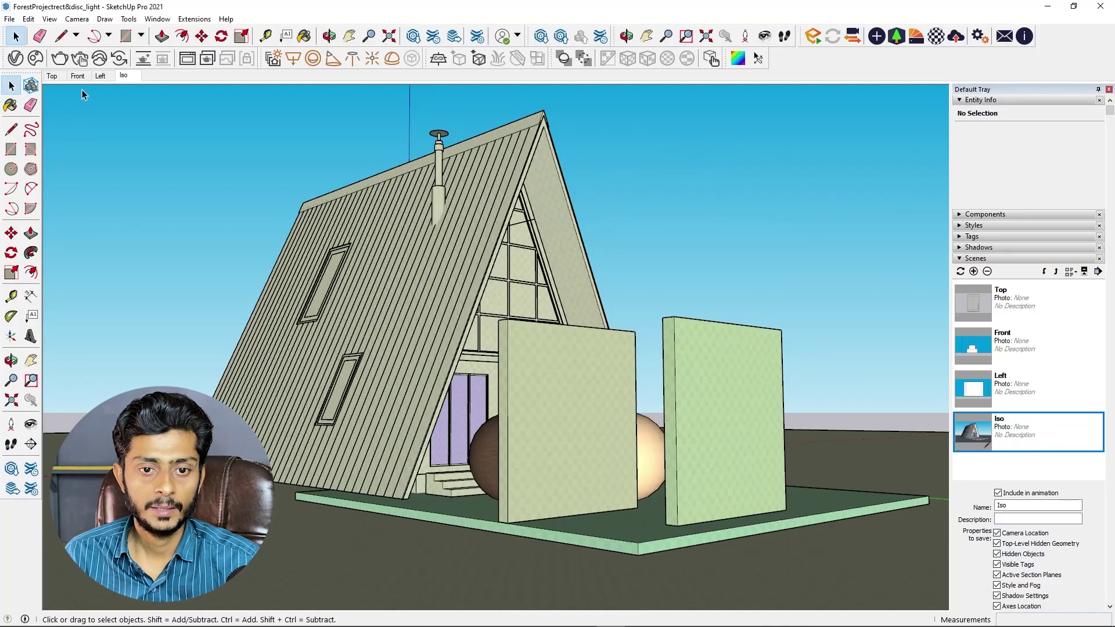
{"action": "left_click", "coordinate": [16, 58]}
{"action": "left_click_drag", "start_coordinate": [654, 83], "coordinate": [546, 74]}
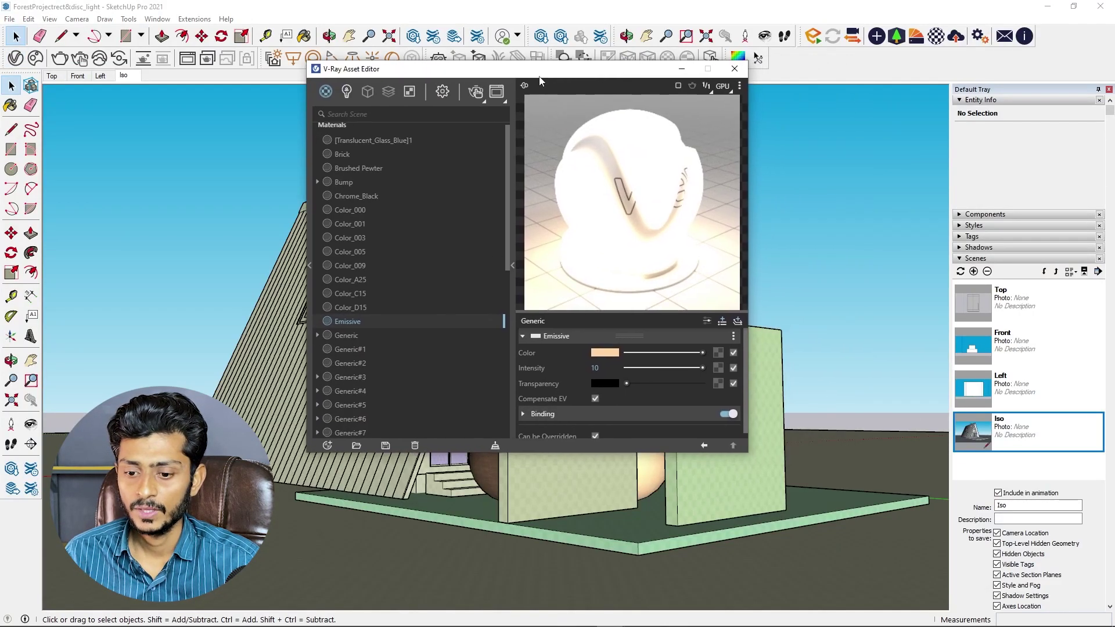
- Add a new Generic material and rename it 'Red Color'
{"action": "left_click", "coordinate": [327, 446]}
{"action": "mouse_move", "coordinate": [345, 430]}
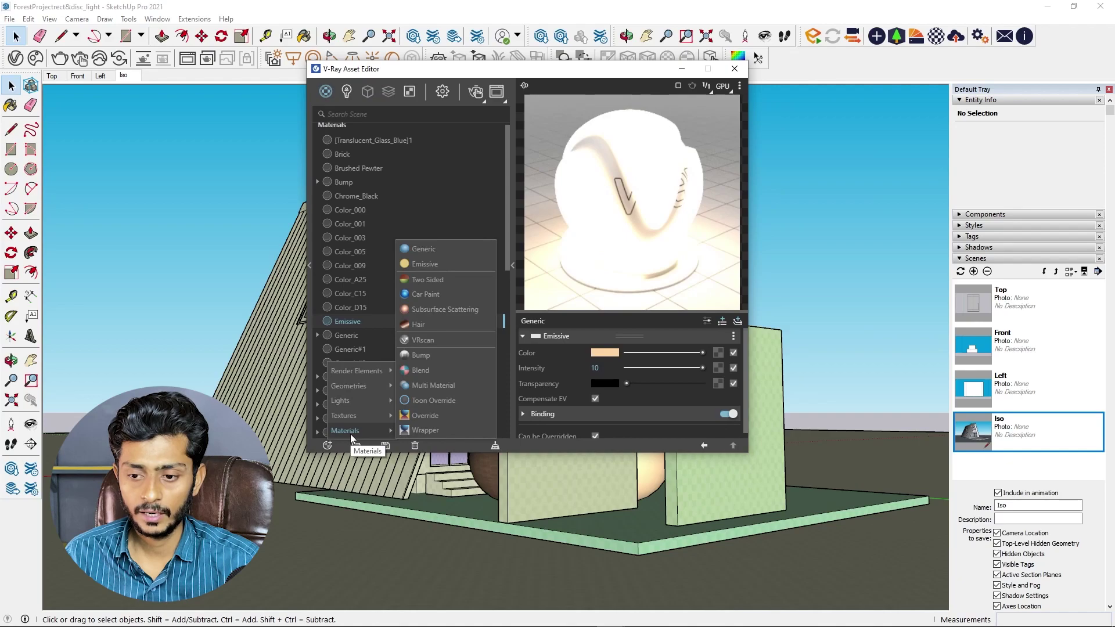
{"action": "left_click", "coordinate": [434, 249]}
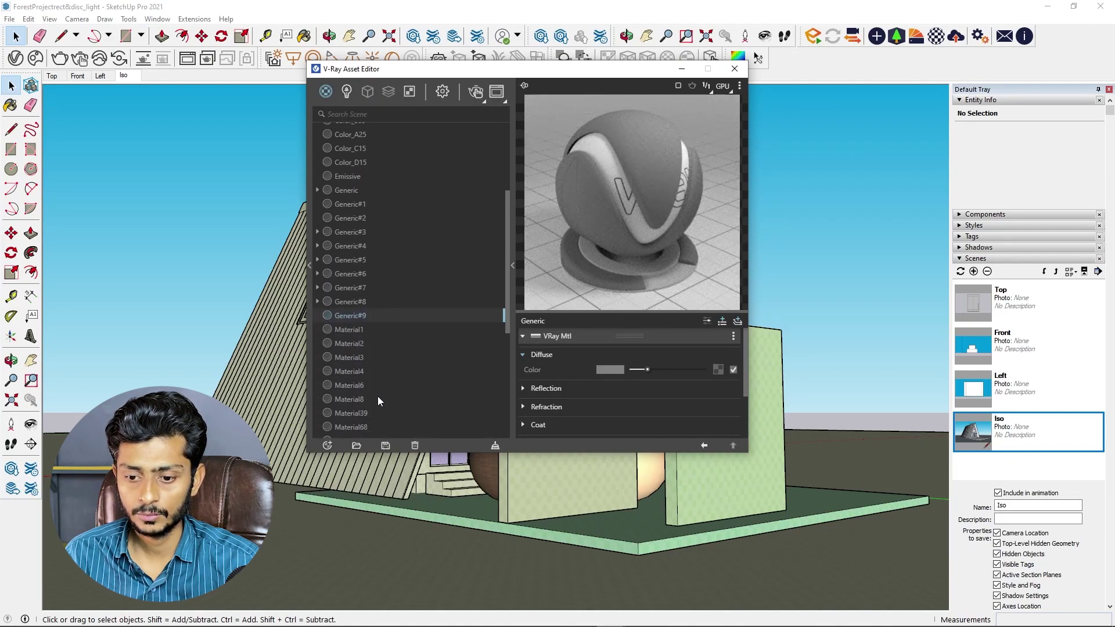
{"action": "right_click", "coordinate": [356, 315]}
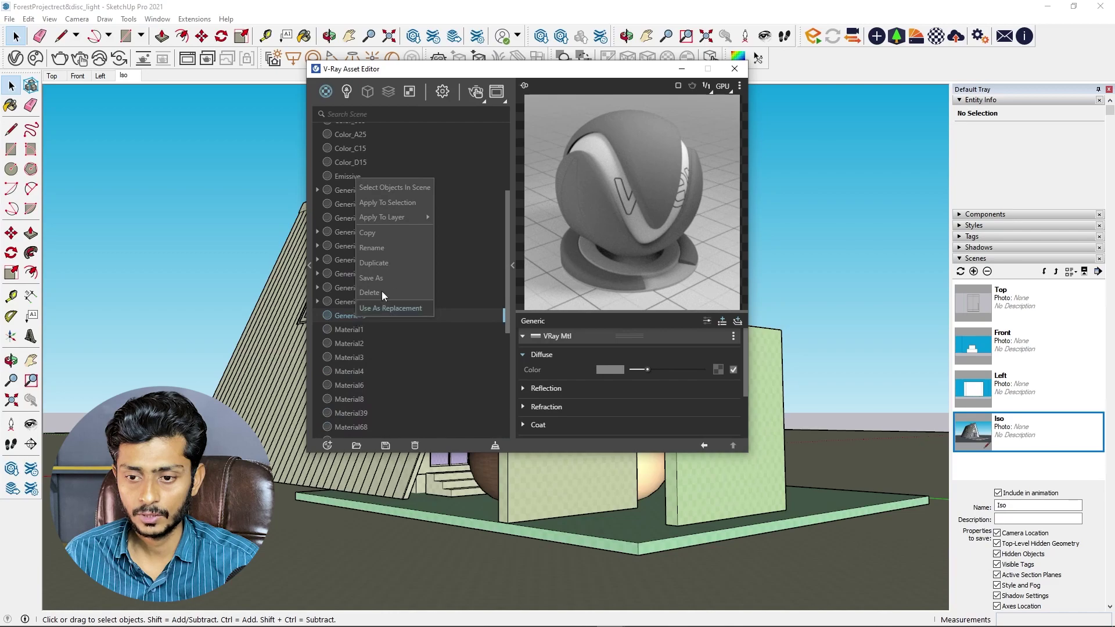
{"action": "left_click", "coordinate": [388, 245]}
{"action": "left_click_drag", "start_coordinate": [365, 316], "coordinate": [337, 316]}
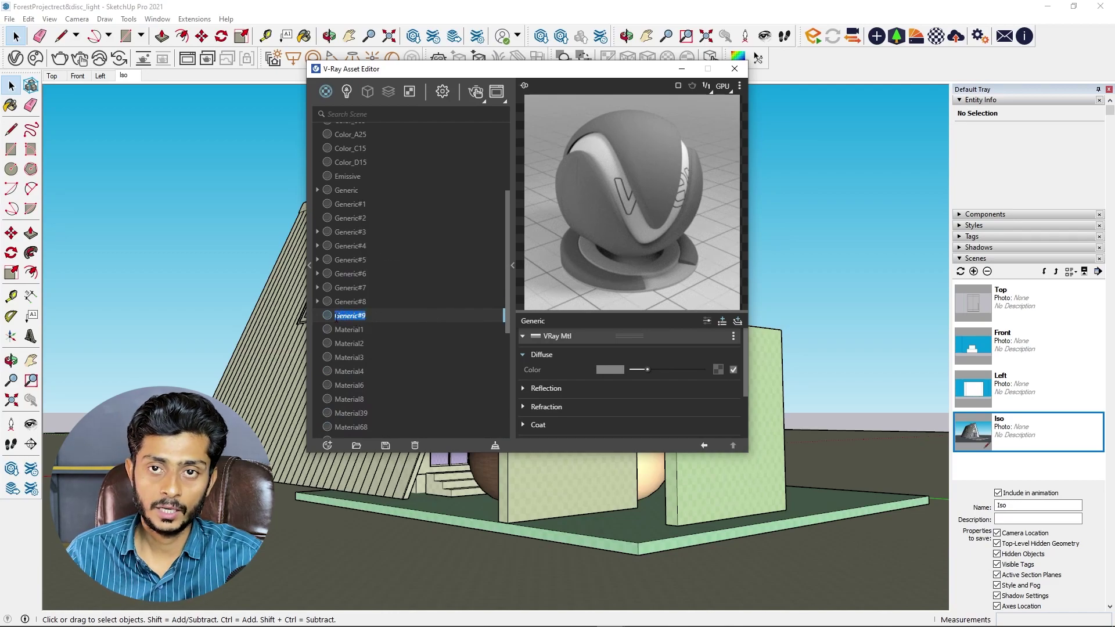
{"action": "type", "text": "Red Color"}
{"action": "key", "text": "Return"}
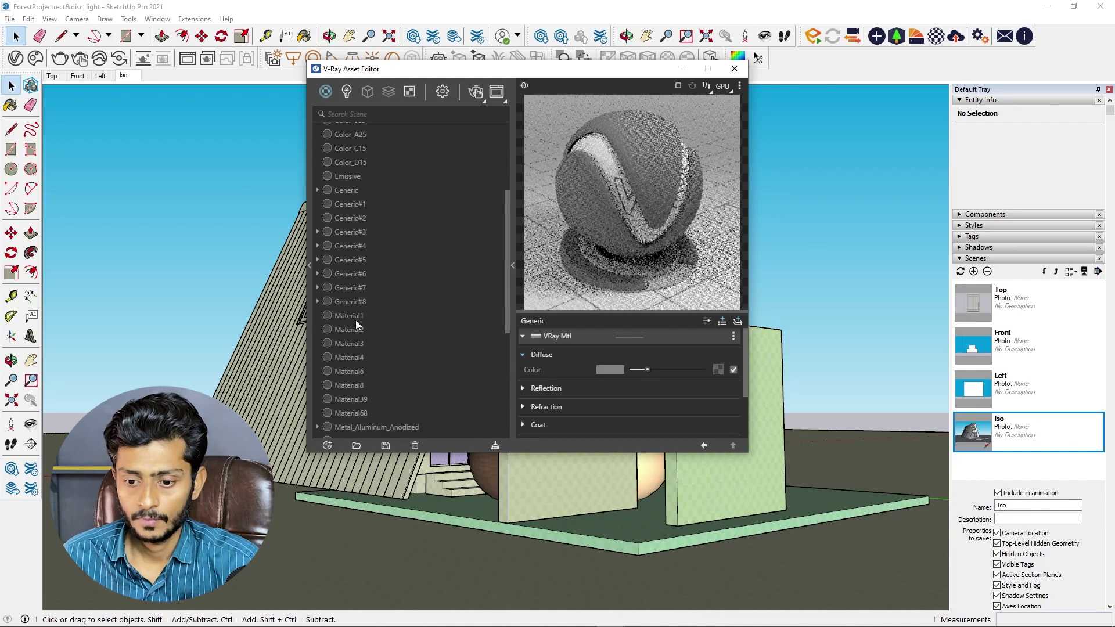
- Set the Red Color material's diffuse colour to pure red
{"action": "scroll", "coordinate": [409, 325], "scroll_direction": "down", "scroll_amount": 2}
{"action": "scroll", "coordinate": [408, 325], "scroll_direction": "down", "scroll_amount": 2}
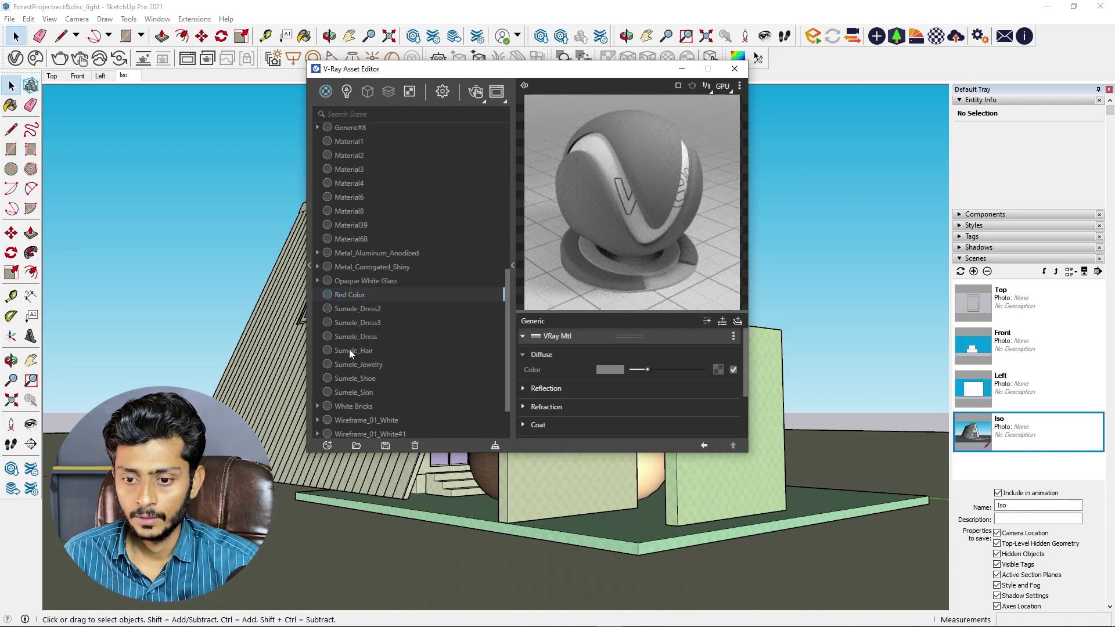
{"action": "left_click", "coordinate": [606, 369]}
{"action": "left_click", "coordinate": [510, 267]}
{"action": "left_click_drag", "start_coordinate": [509, 266], "coordinate": [646, 233]}
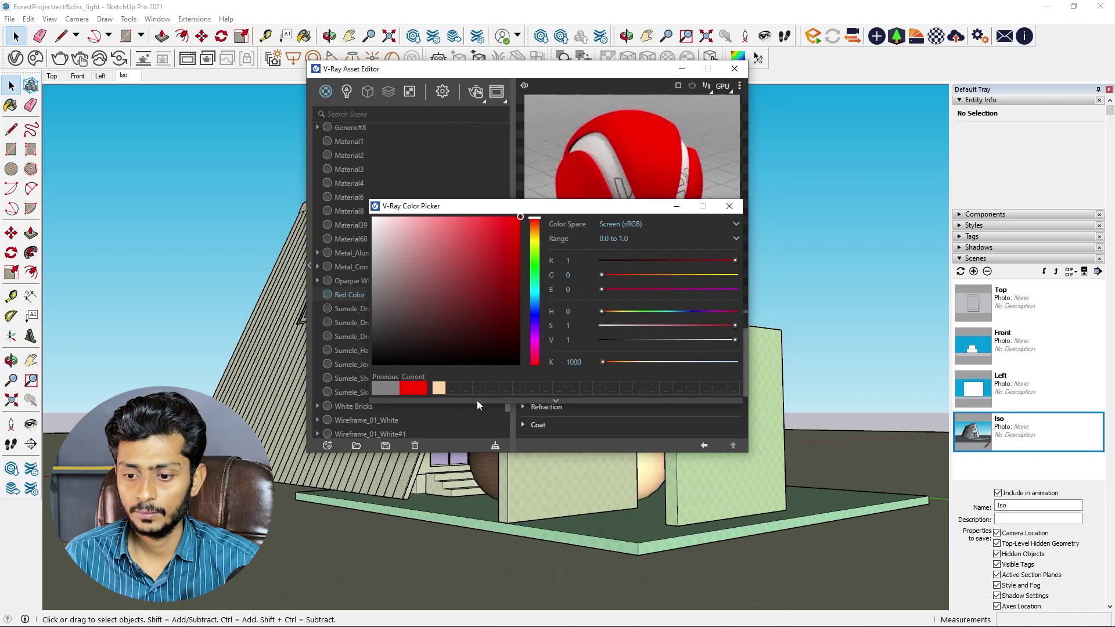
{"action": "left_click", "coordinate": [729, 206]}
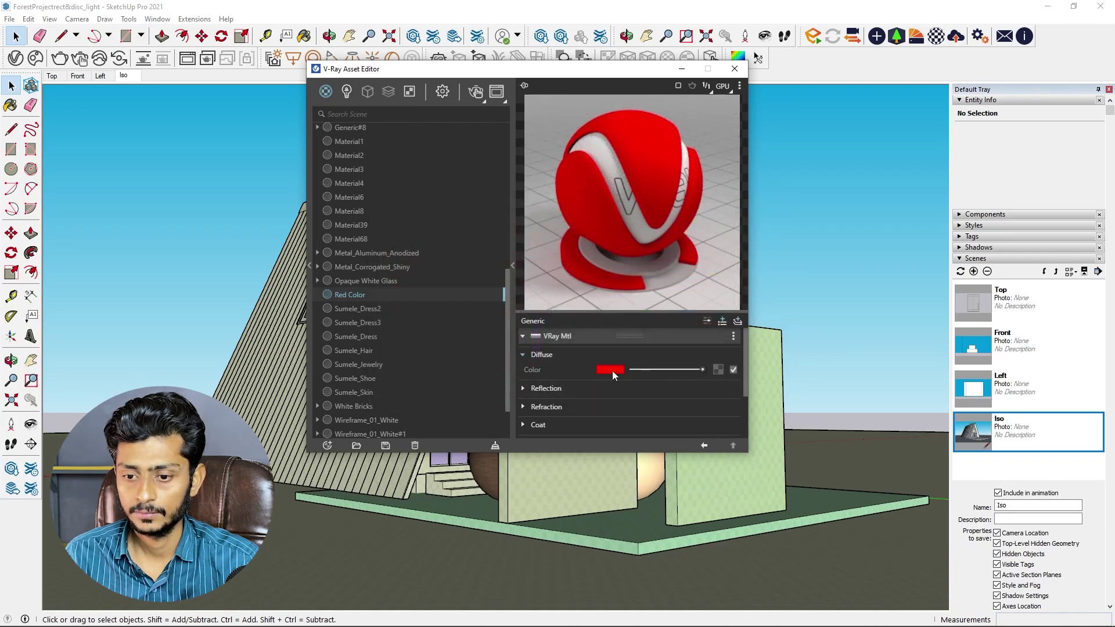
{"action": "left_click", "coordinate": [327, 446]}
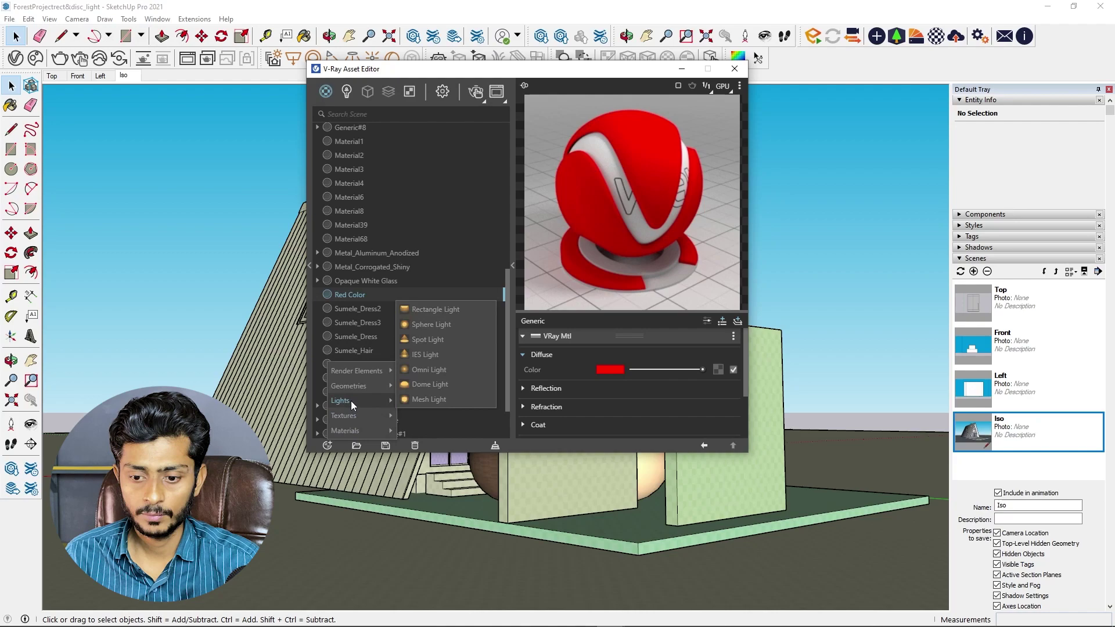
- Add another Generic material and name it 'Green Color'
{"action": "mouse_move", "coordinate": [349, 385]}
{"action": "left_click", "coordinate": [430, 250]}
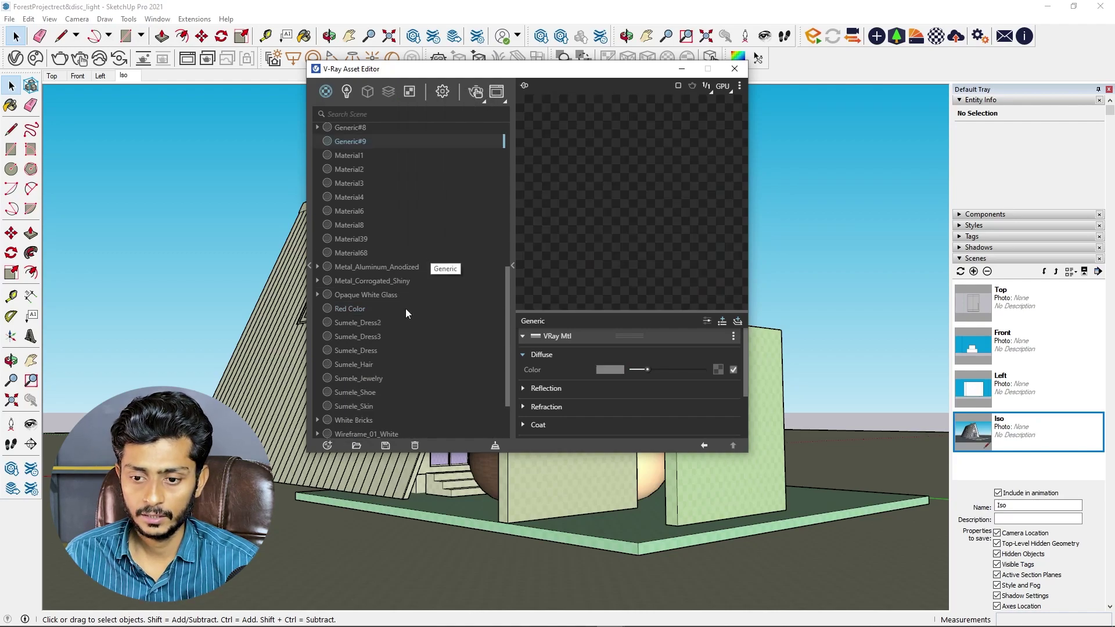
{"action": "right_click", "coordinate": [367, 143]}
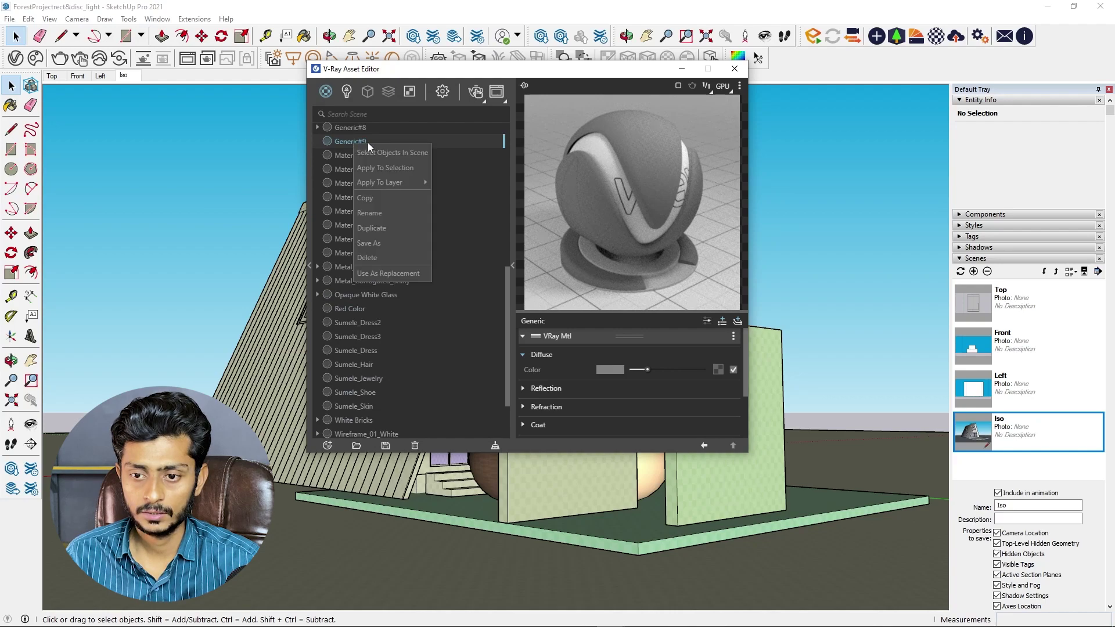
{"action": "left_click", "coordinate": [389, 208]}
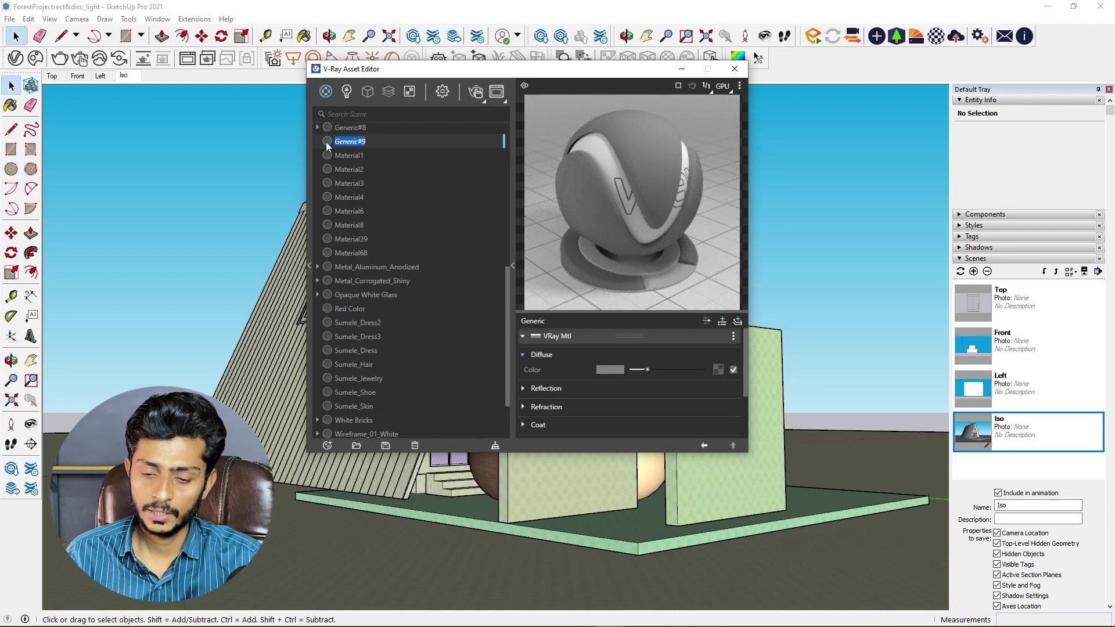
{"action": "type", "text": "Green "}
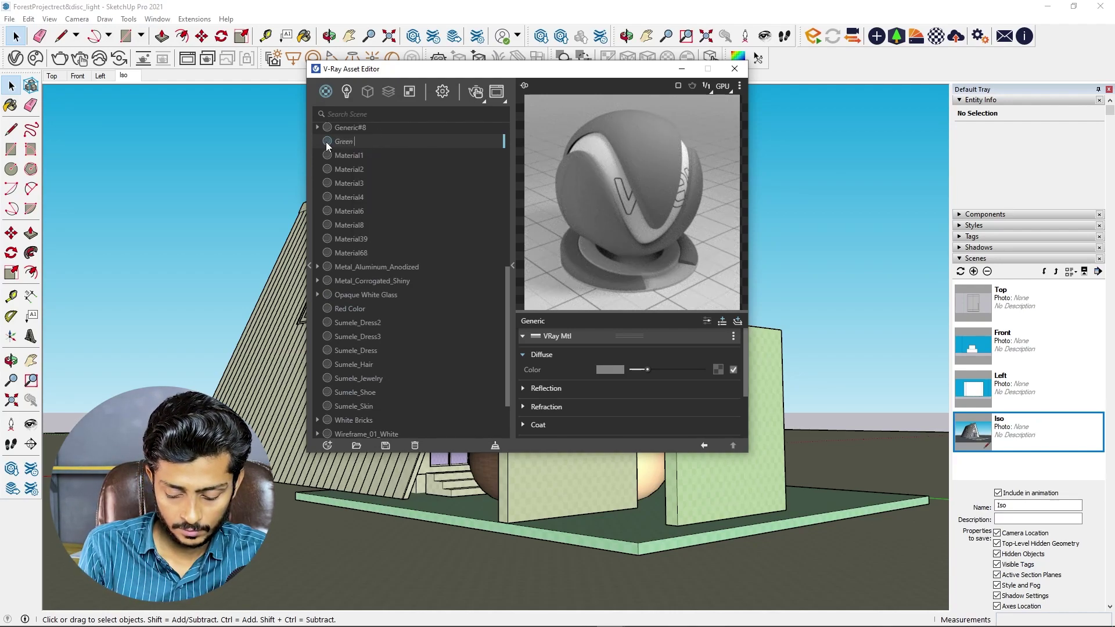
{"action": "type", "text": "Color"}
{"action": "key", "text": "Return"}
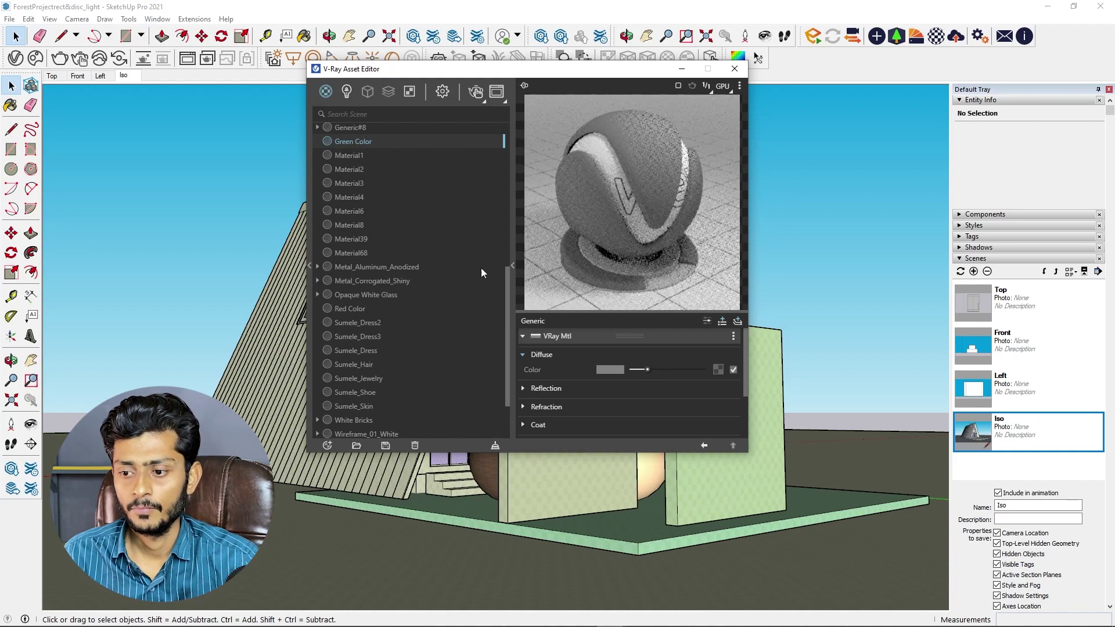
- Give the Green Color material a bright green diffuse colour
{"action": "left_click", "coordinate": [612, 370]}
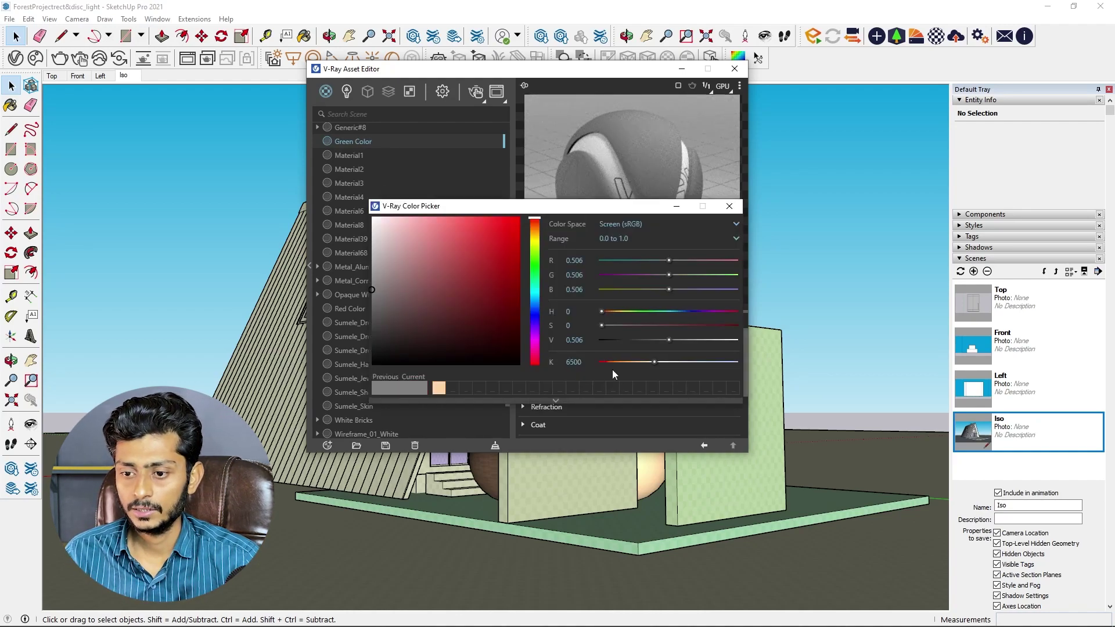
{"action": "left_click", "coordinate": [537, 271]}
{"action": "left_click", "coordinate": [454, 300]}
{"action": "left_click", "coordinate": [547, 165]}
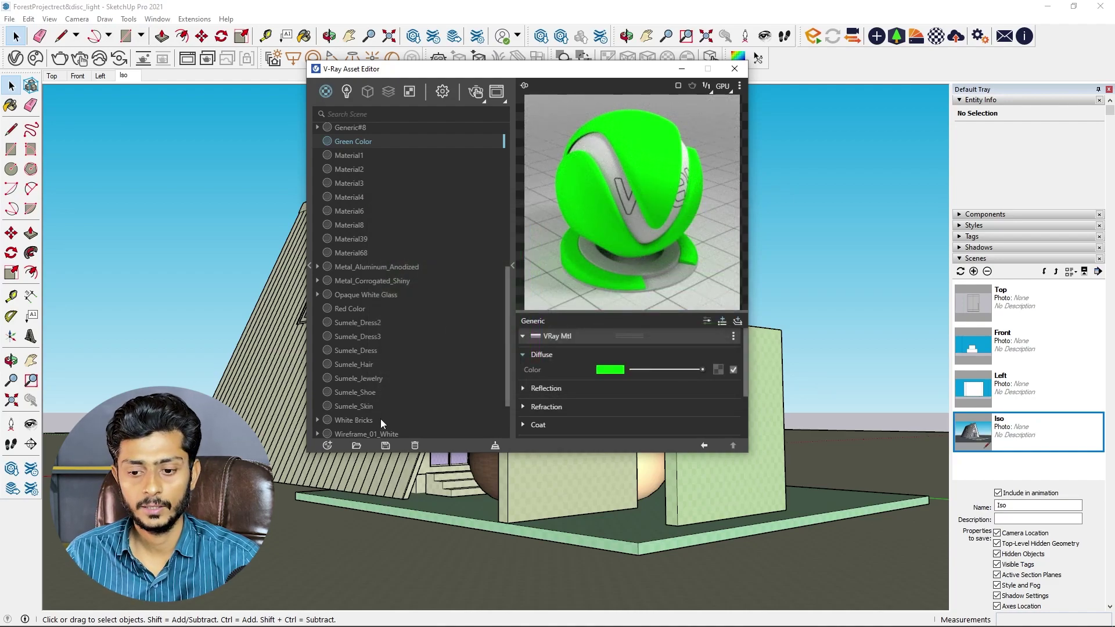
{"action": "left_click", "coordinate": [329, 446]}
{"action": "mouse_move", "coordinate": [345, 430]}
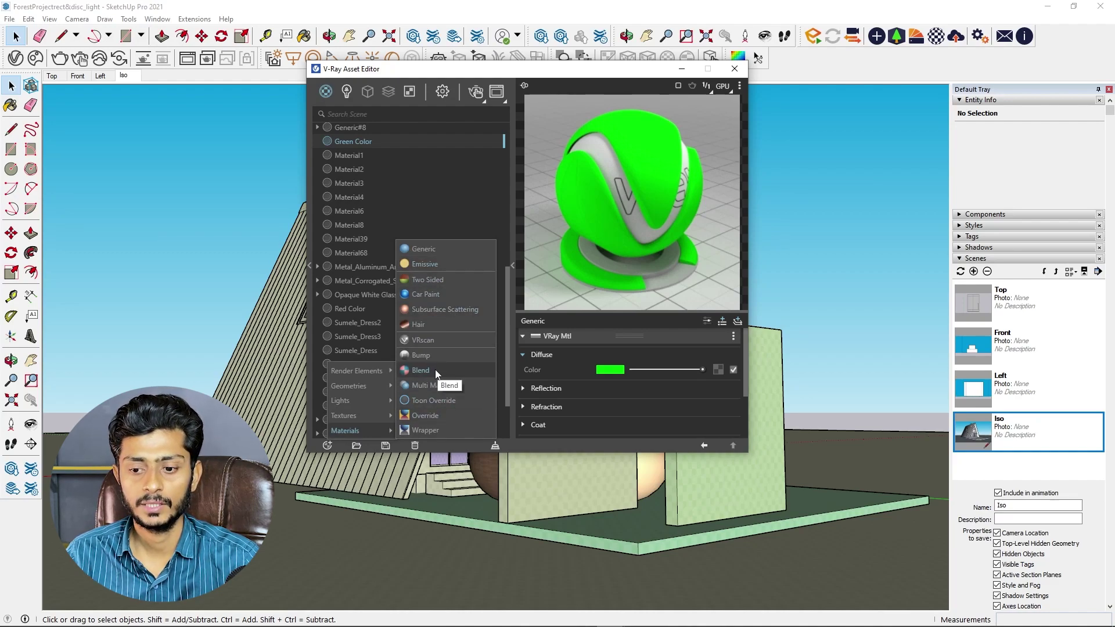
- Create a new Blend material and apply it to the right wall panel
{"action": "left_click", "coordinate": [442, 371]}
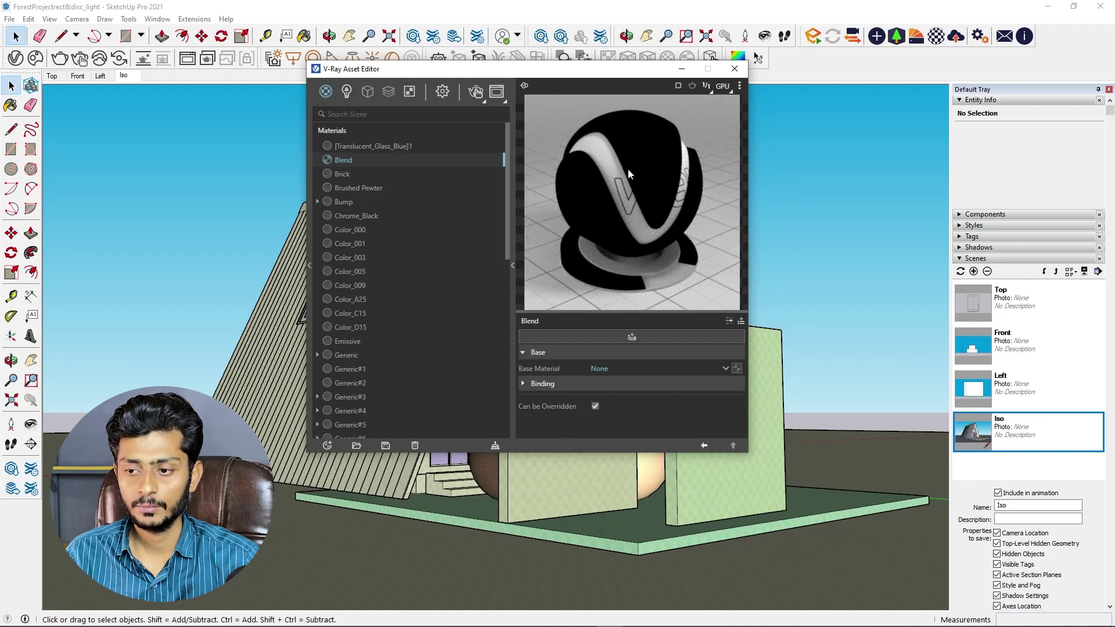
{"action": "left_click_drag", "start_coordinate": [622, 70], "coordinate": [434, 85]}
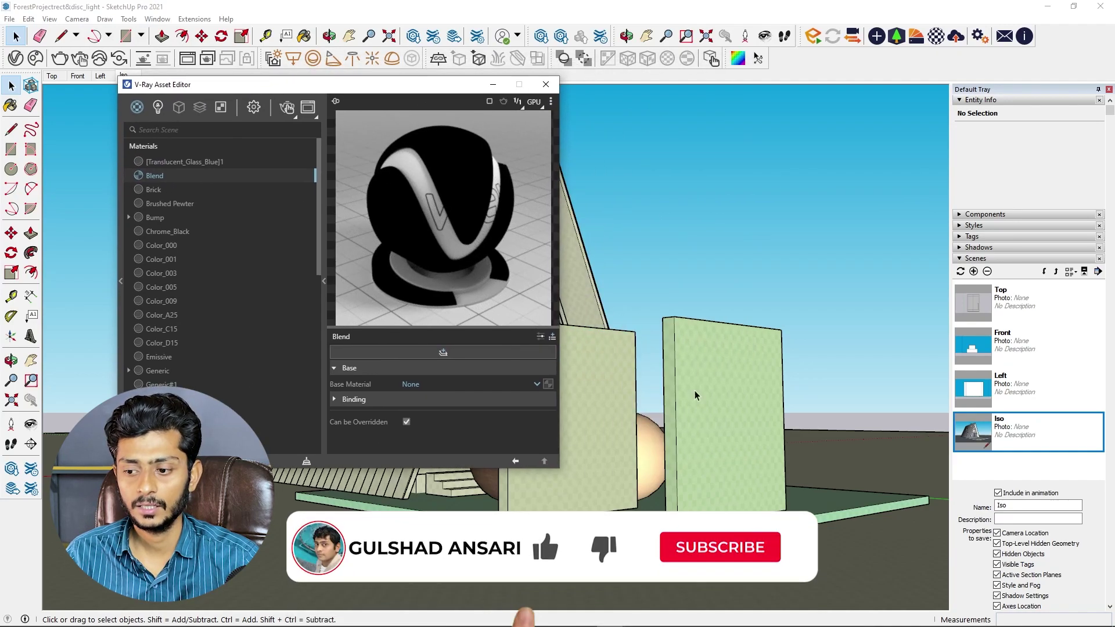
{"action": "left_click", "coordinate": [695, 393]}
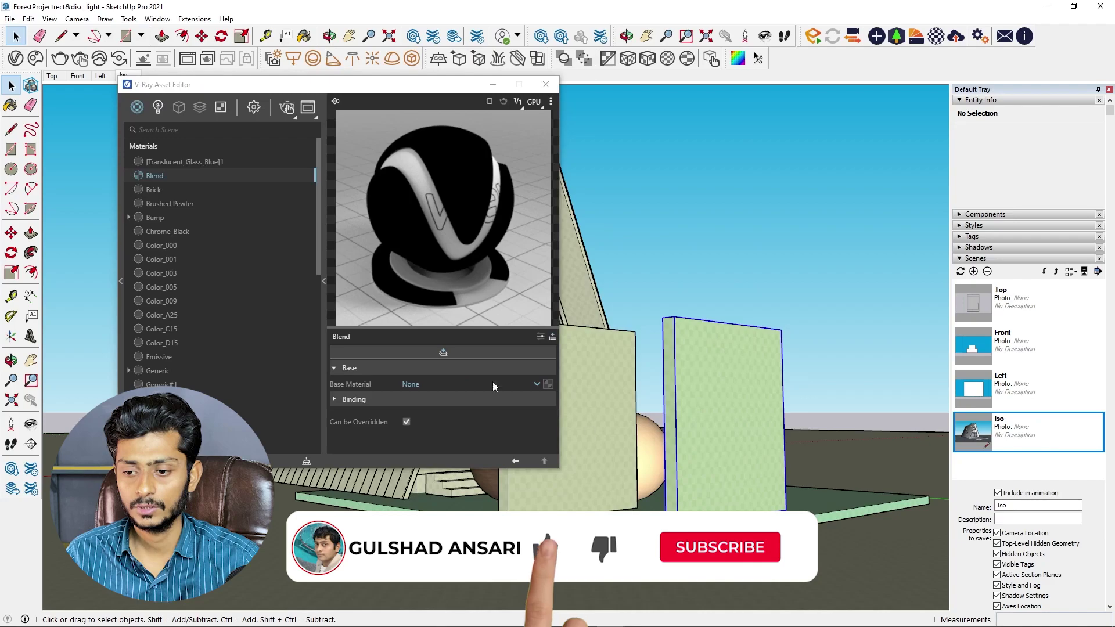
{"action": "right_click", "coordinate": [182, 176]}
{"action": "left_click", "coordinate": [214, 204]}
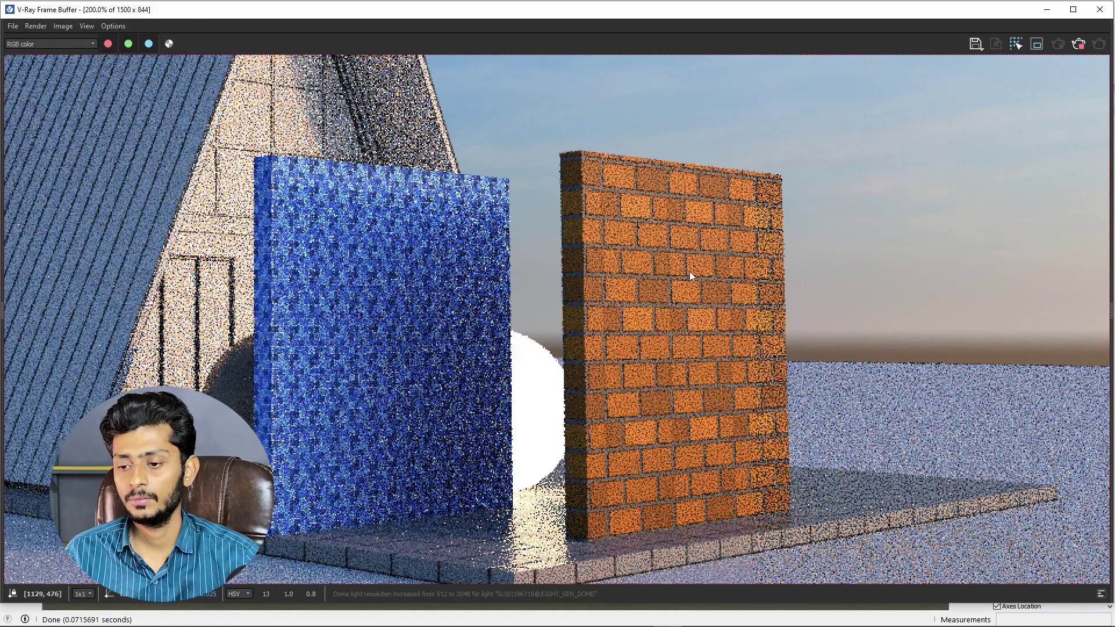
- Inspect the render of the Blend-covered wall, then close the V-Ray Frame Buffer
{"action": "scroll", "coordinate": [697, 302], "scroll_direction": "down", "scroll_amount": 1}
{"action": "scroll", "coordinate": [796, 469], "scroll_direction": "up", "scroll_amount": 1}
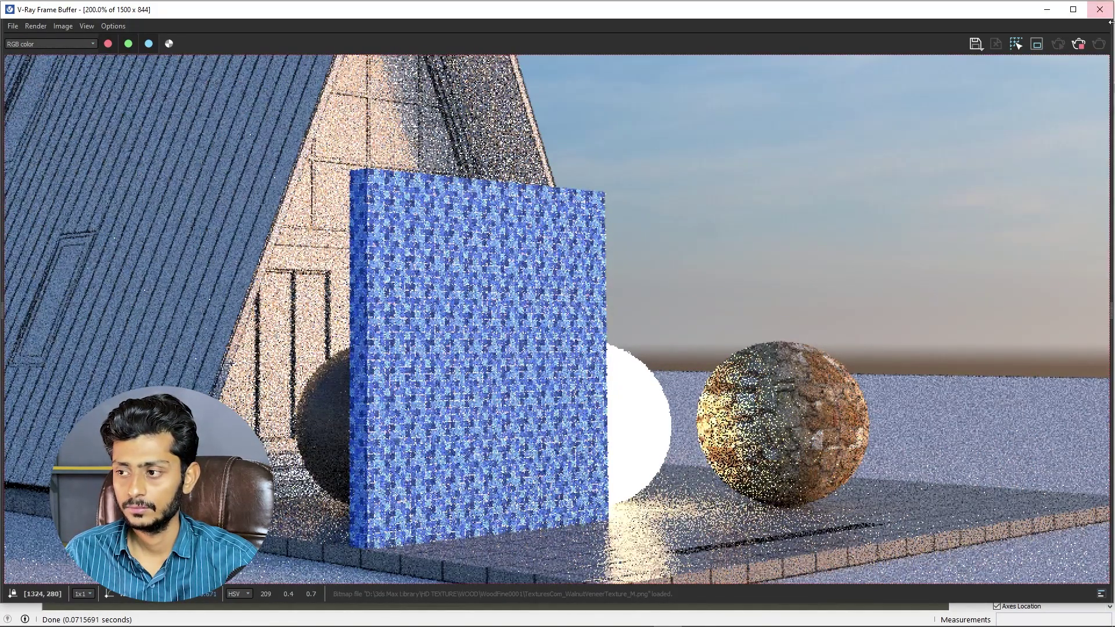
{"action": "left_click", "coordinate": [1099, 9]}
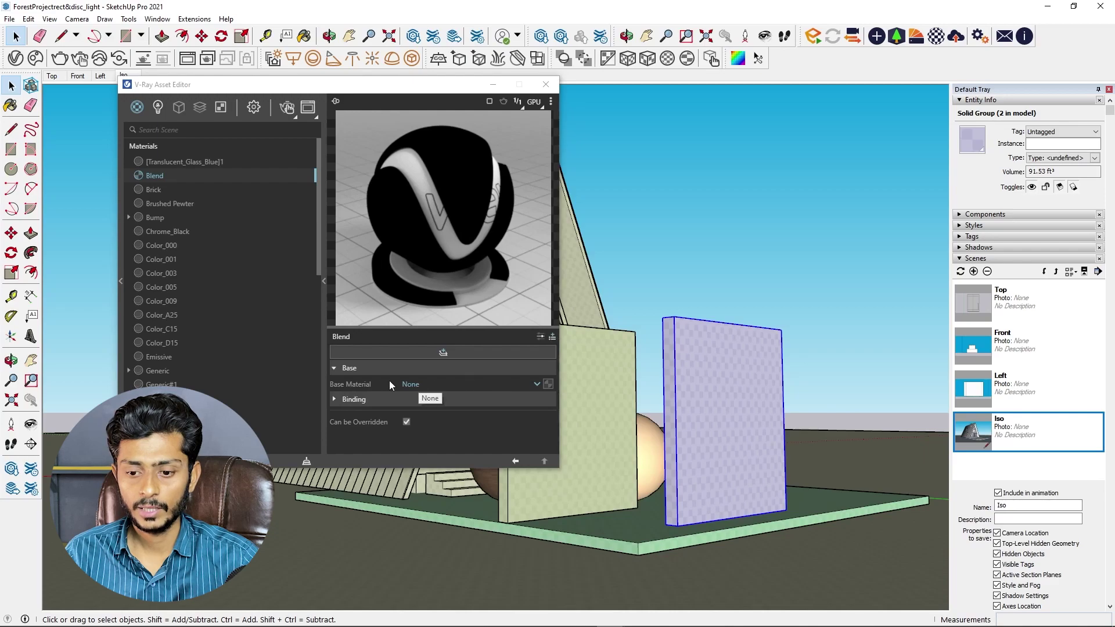
- Set the Blend's base material to Red Color and add an empty Coat 1 layer
{"action": "left_click", "coordinate": [438, 384]}
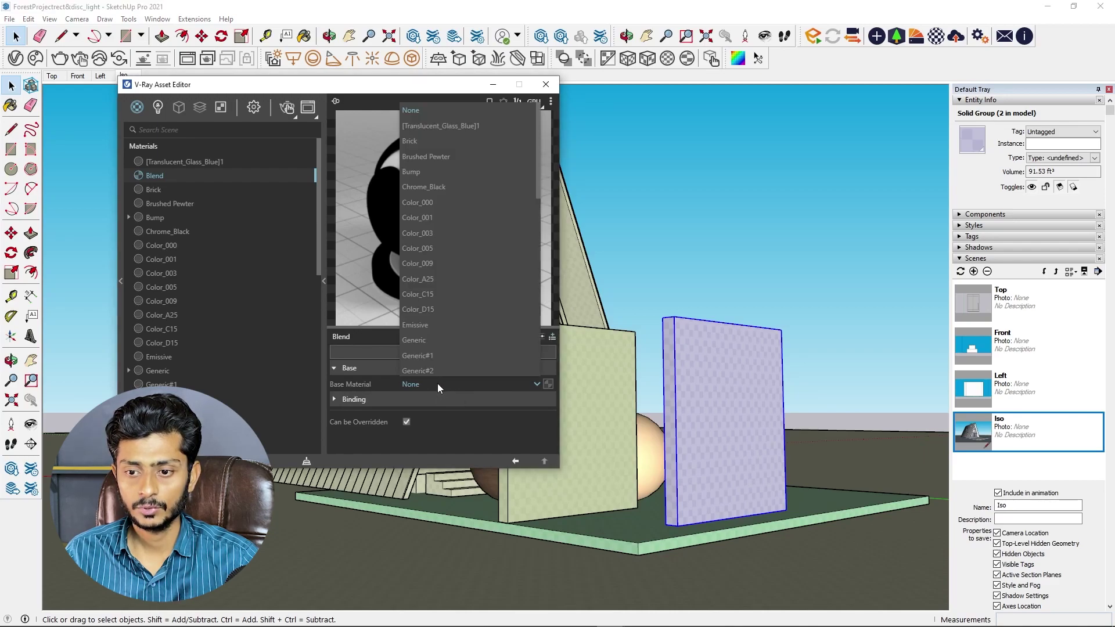
{"action": "scroll", "coordinate": [436, 232], "scroll_direction": "down", "scroll_amount": 1}
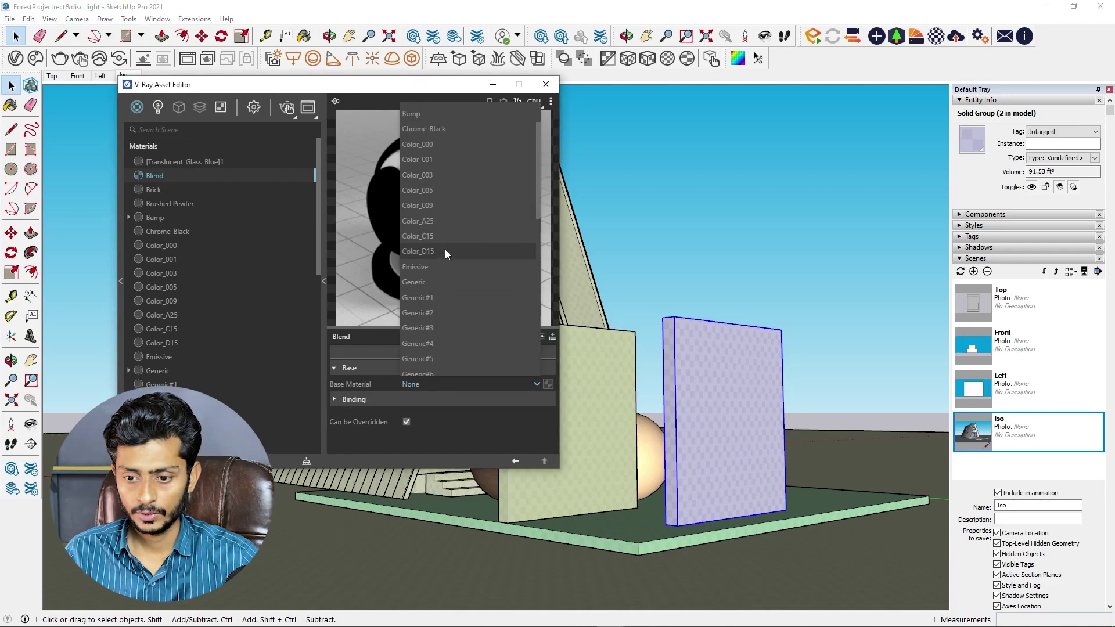
{"action": "scroll", "coordinate": [448, 266], "scroll_direction": "up", "scroll_amount": 1}
{"action": "scroll", "coordinate": [448, 268], "scroll_direction": "down", "scroll_amount": 1}
{"action": "scroll", "coordinate": [448, 276], "scroll_direction": "down", "scroll_amount": 2}
{"action": "scroll", "coordinate": [446, 287], "scroll_direction": "down", "scroll_amount": 2}
{"action": "scroll", "coordinate": [443, 314], "scroll_direction": "down", "scroll_amount": 1}
{"action": "scroll", "coordinate": [453, 277], "scroll_direction": "up", "scroll_amount": 3}
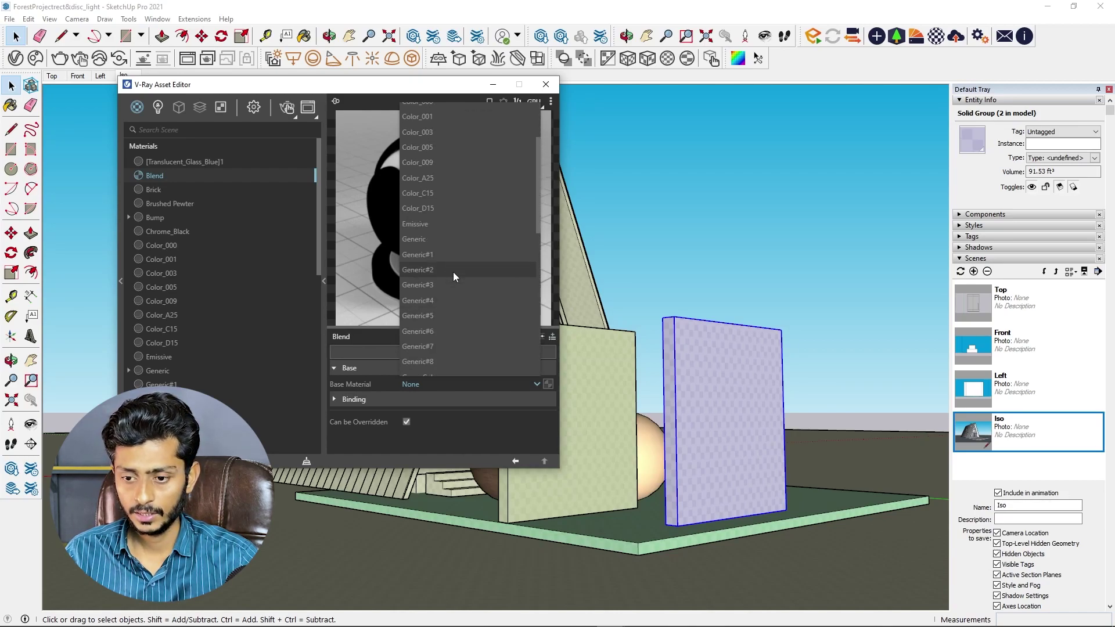
{"action": "scroll", "coordinate": [458, 221], "scroll_direction": "up", "scroll_amount": 3}
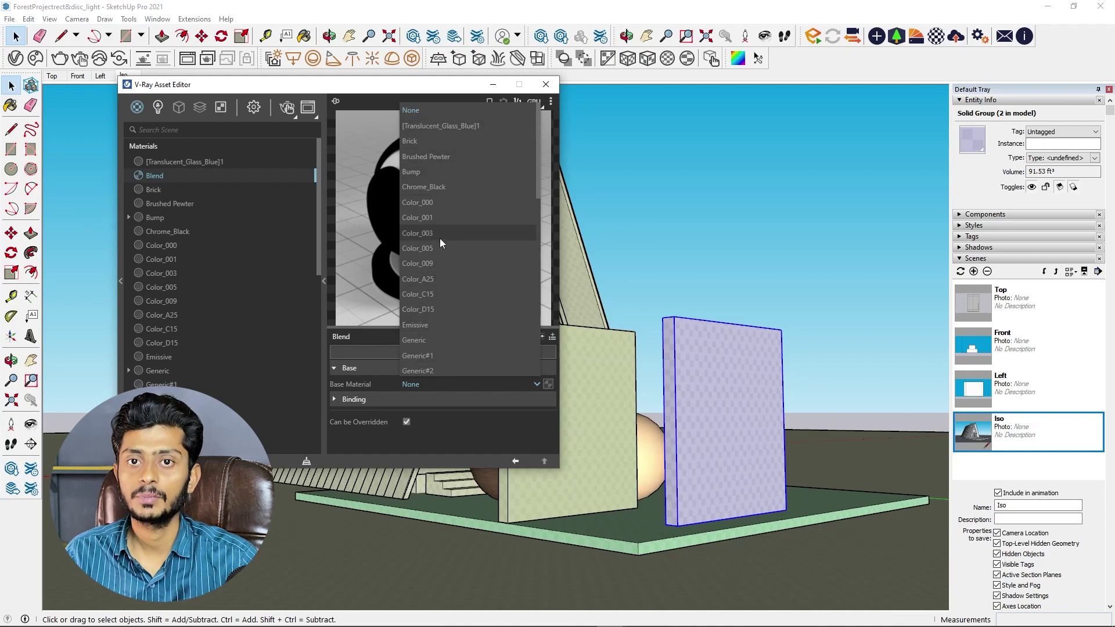
{"action": "scroll", "coordinate": [447, 273], "scroll_direction": "down", "scroll_amount": 3}
{"action": "scroll", "coordinate": [442, 302], "scroll_direction": "down", "scroll_amount": 3}
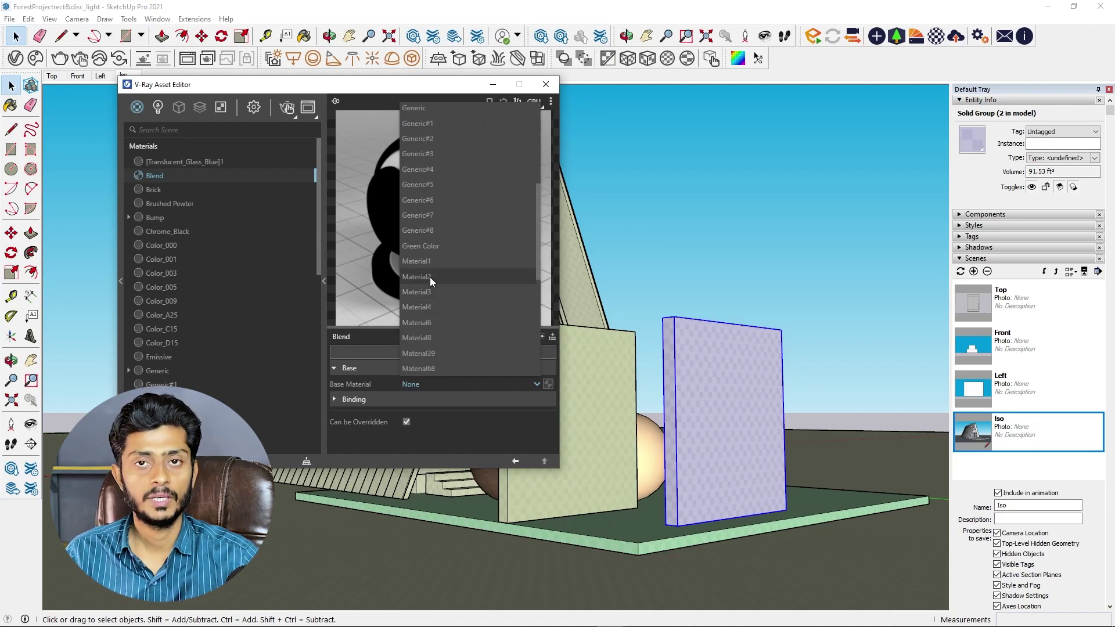
{"action": "scroll", "coordinate": [465, 309], "scroll_direction": "down", "scroll_amount": 3}
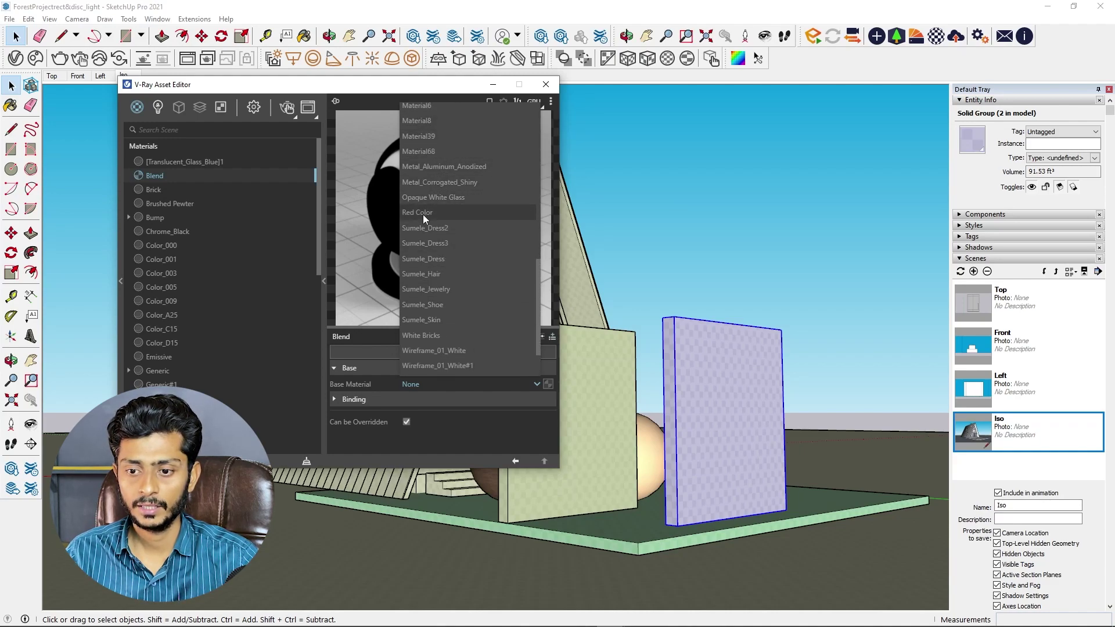
{"action": "left_click", "coordinate": [423, 214]}
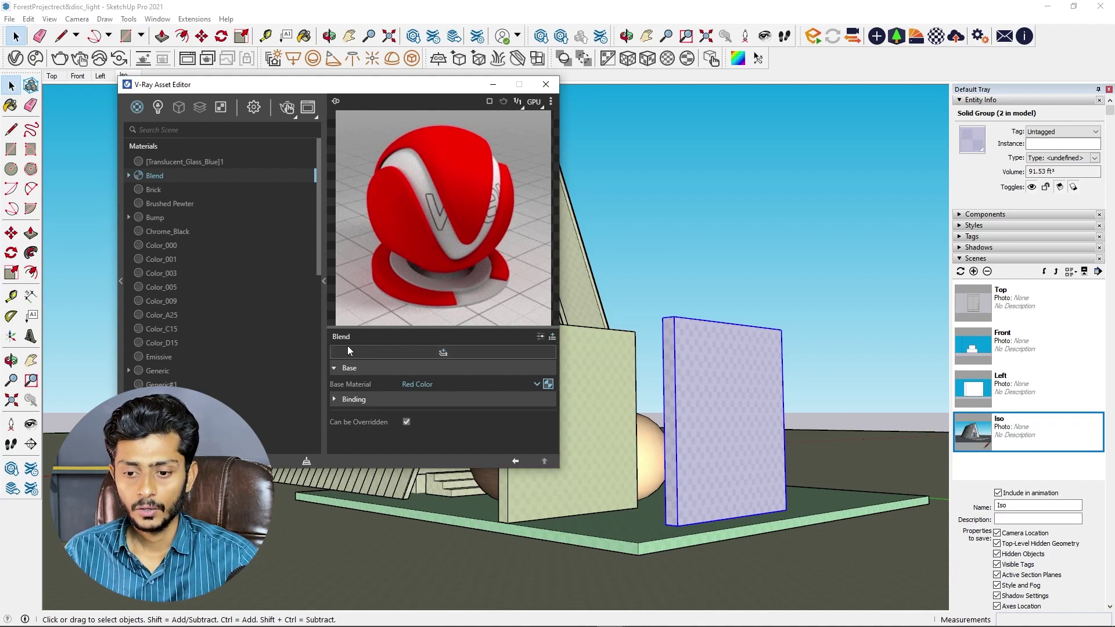
{"action": "left_click", "coordinate": [451, 353]}
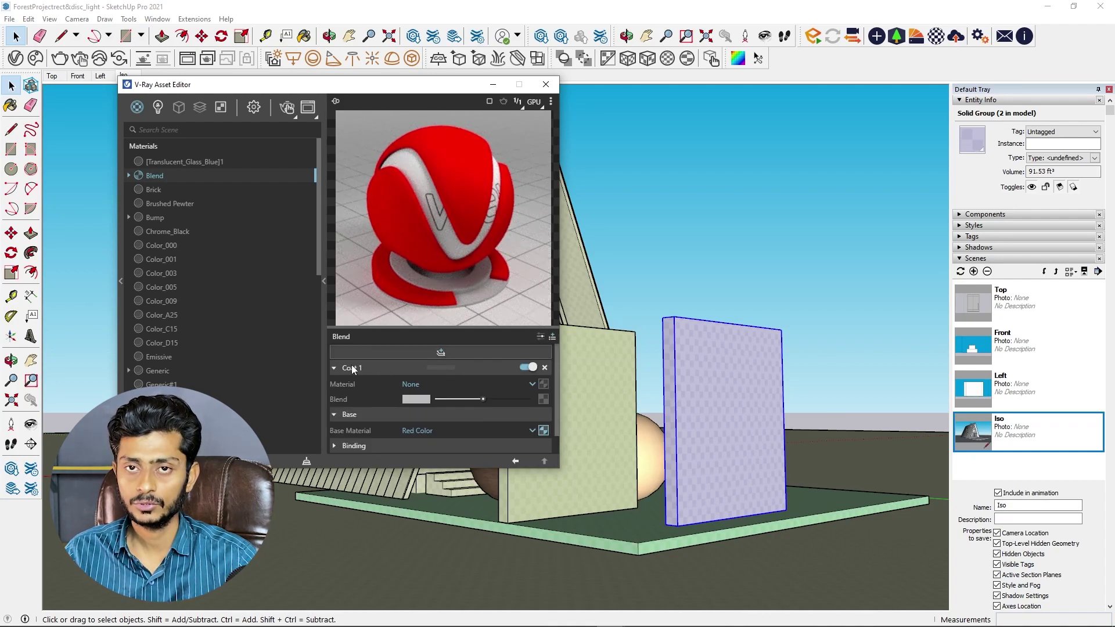
- Assign Green Color as the Coat 1 material
{"action": "left_click", "coordinate": [407, 386]}
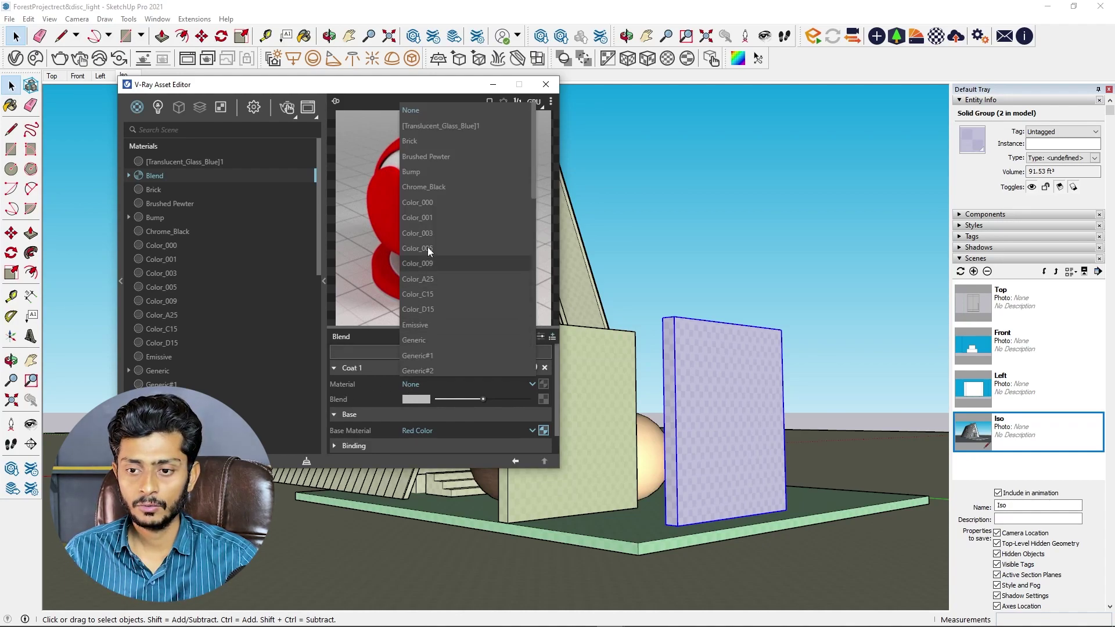
{"action": "scroll", "coordinate": [433, 233], "scroll_direction": "down", "scroll_amount": 4}
{"action": "left_click", "coordinate": [426, 303]}
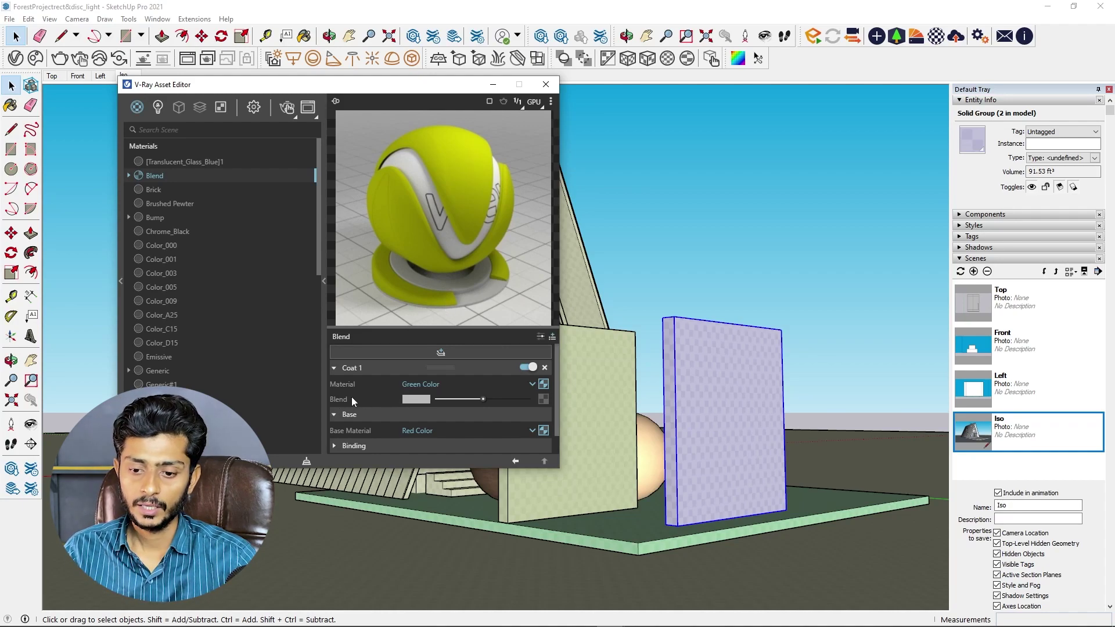
- Test the coat blend amount at zero and full, then leave it partway
{"action": "left_click_drag", "start_coordinate": [557, 385], "coordinate": [557, 391]}
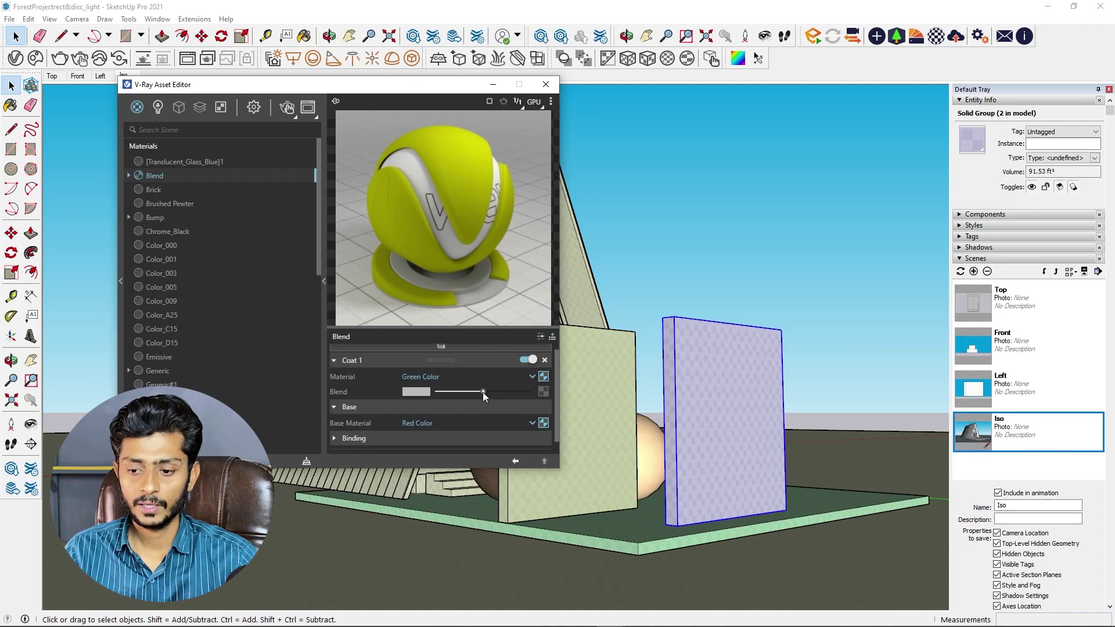
{"action": "left_click_drag", "start_coordinate": [483, 392], "coordinate": [439, 392]}
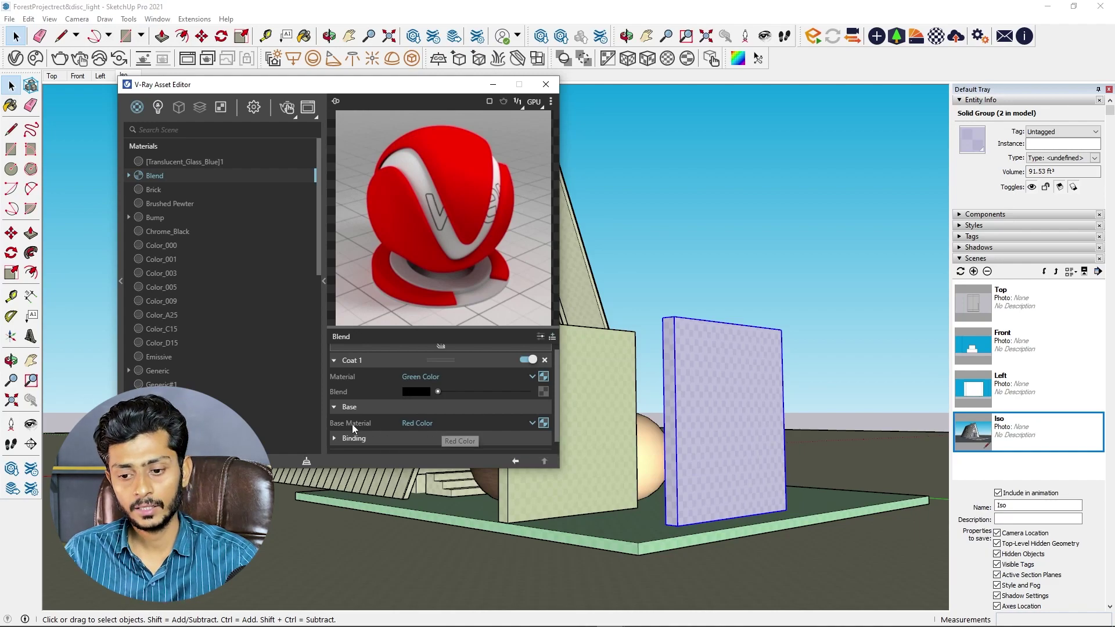
{"action": "left_click_drag", "start_coordinate": [437, 391], "coordinate": [541, 395]}
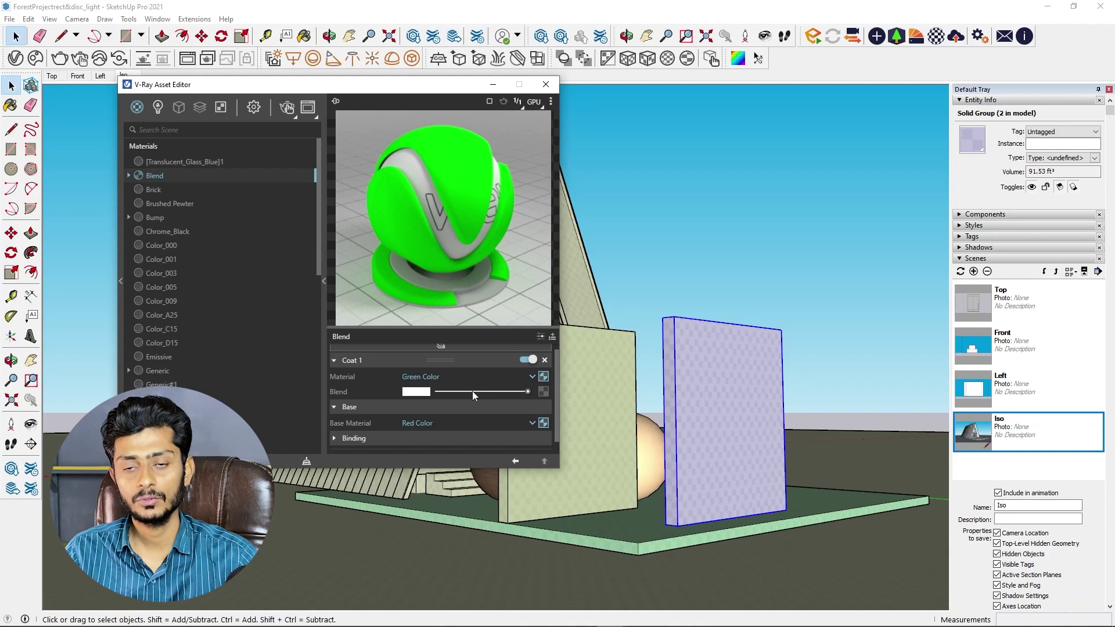
{"action": "left_click_drag", "start_coordinate": [526, 392], "coordinate": [512, 392]}
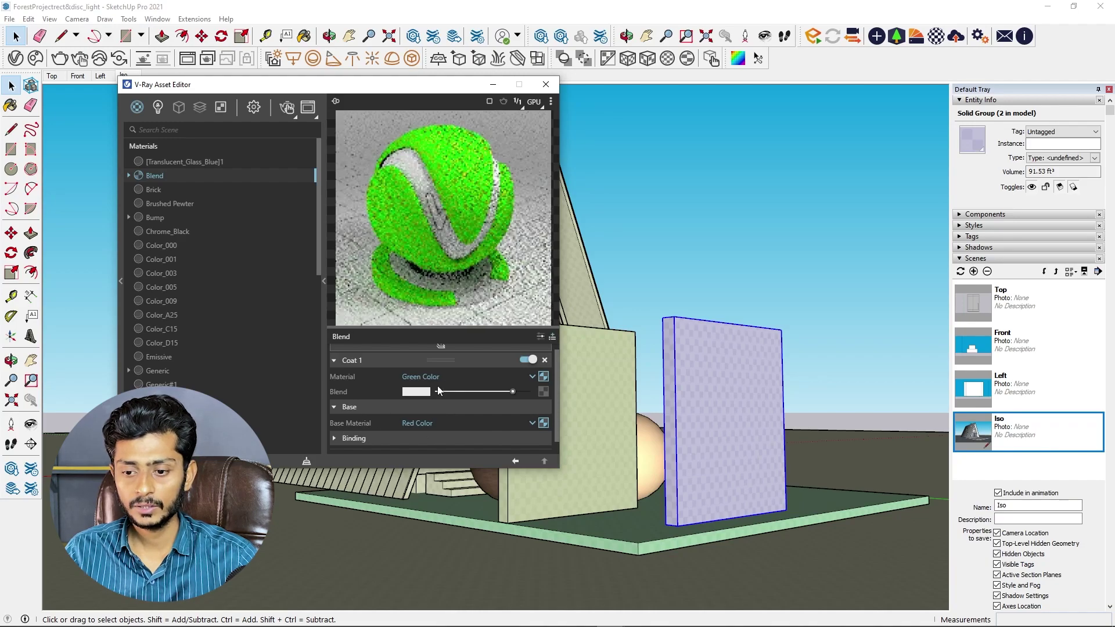
{"action": "left_click_drag", "start_coordinate": [506, 392], "coordinate": [438, 391]}
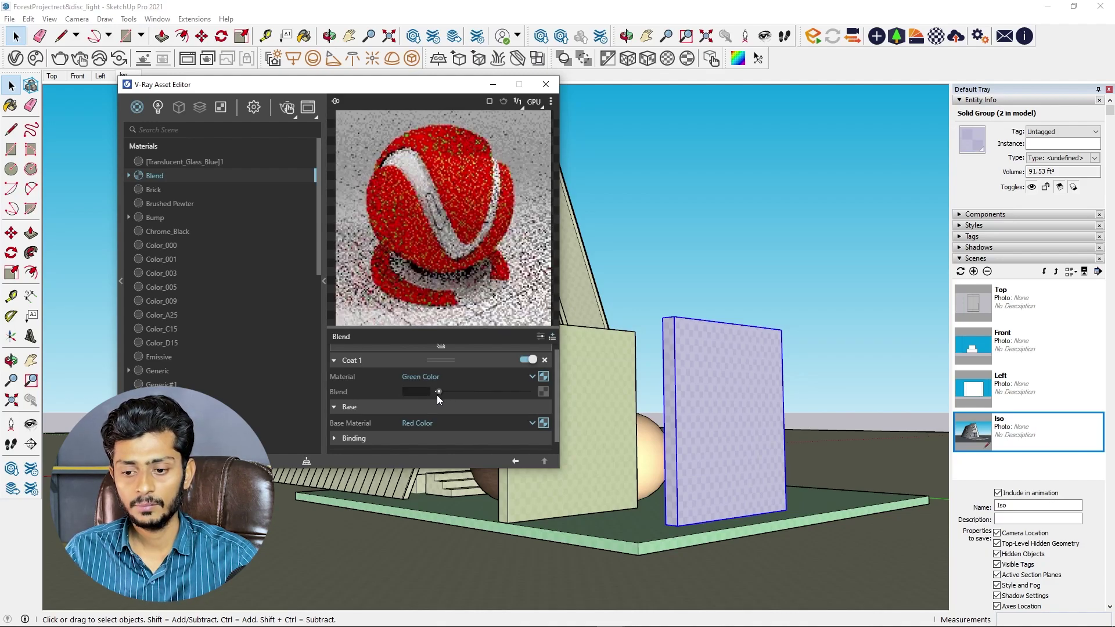
{"action": "left_click_drag", "start_coordinate": [440, 391], "coordinate": [460, 392]}
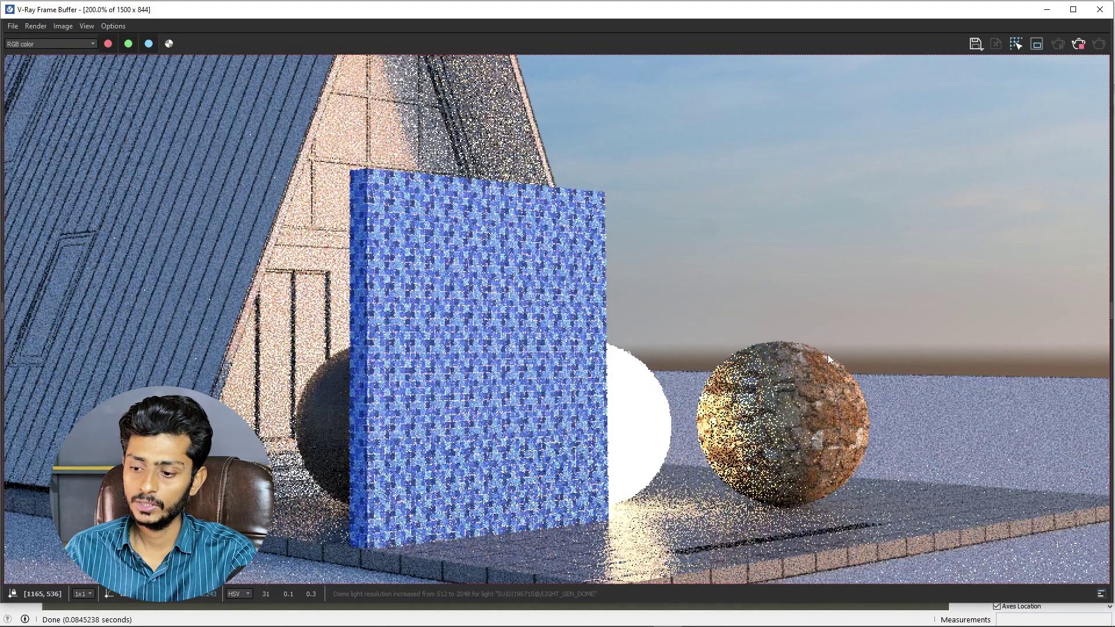
{"action": "scroll", "coordinate": [765, 317], "scroll_direction": "down", "scroll_amount": 3}
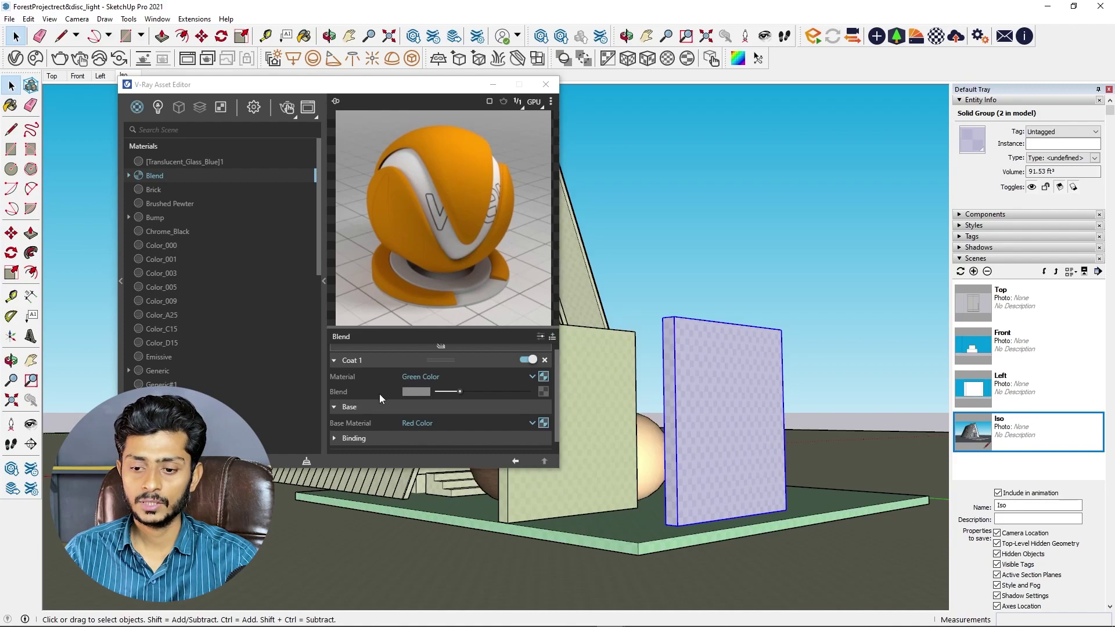
- Use a Checker texture as the Coat 1 blend mask
{"action": "left_click", "coordinate": [542, 392]}
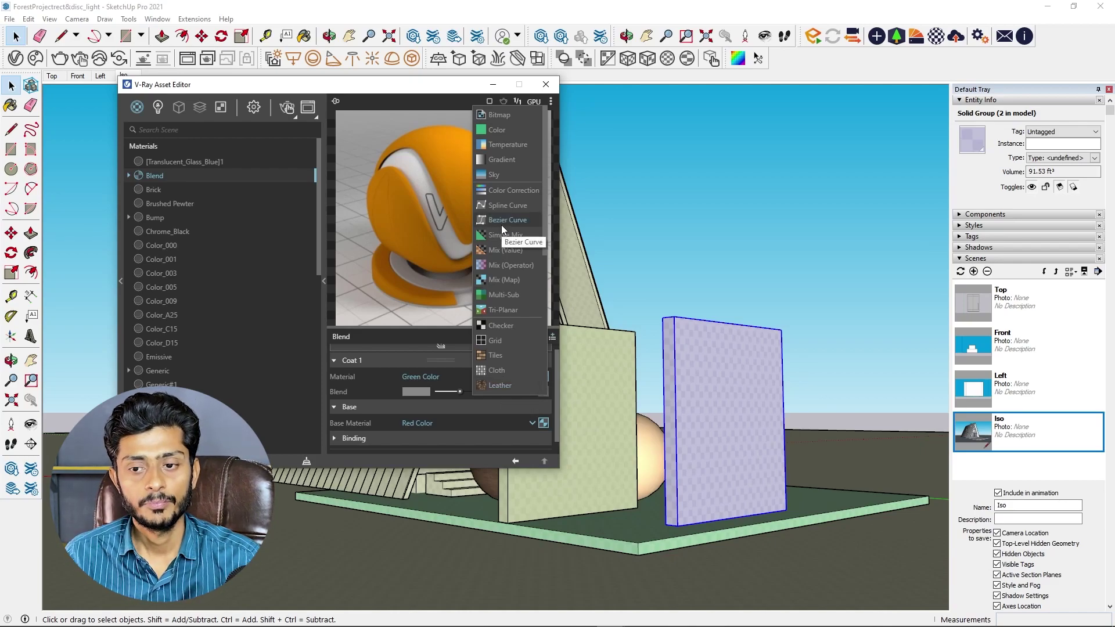
{"action": "left_click", "coordinate": [503, 326]}
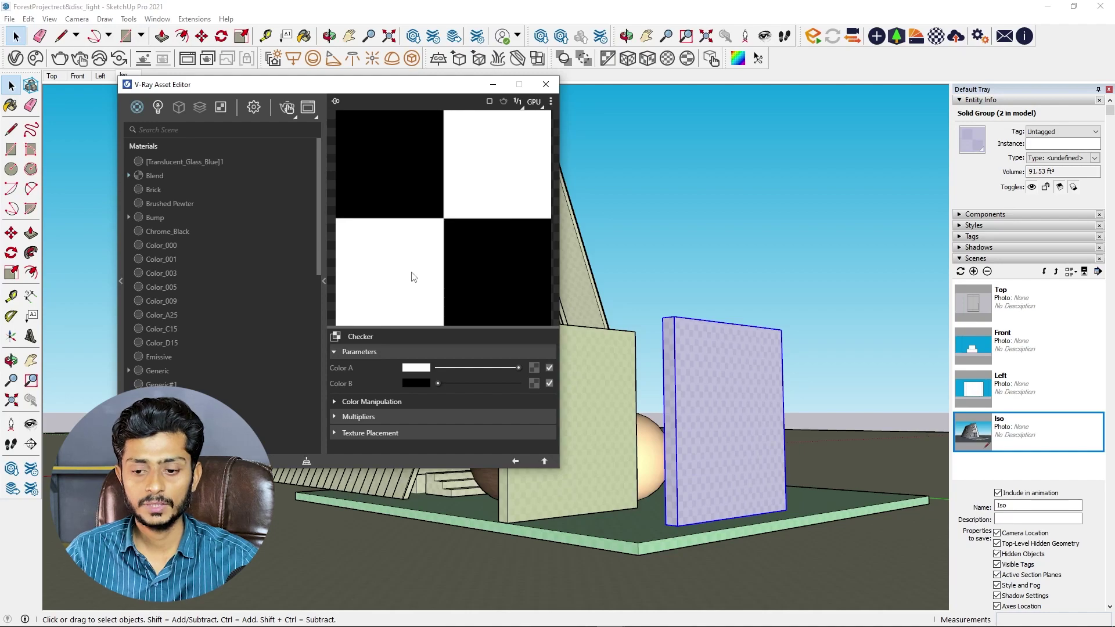
{"action": "left_click", "coordinate": [515, 461]}
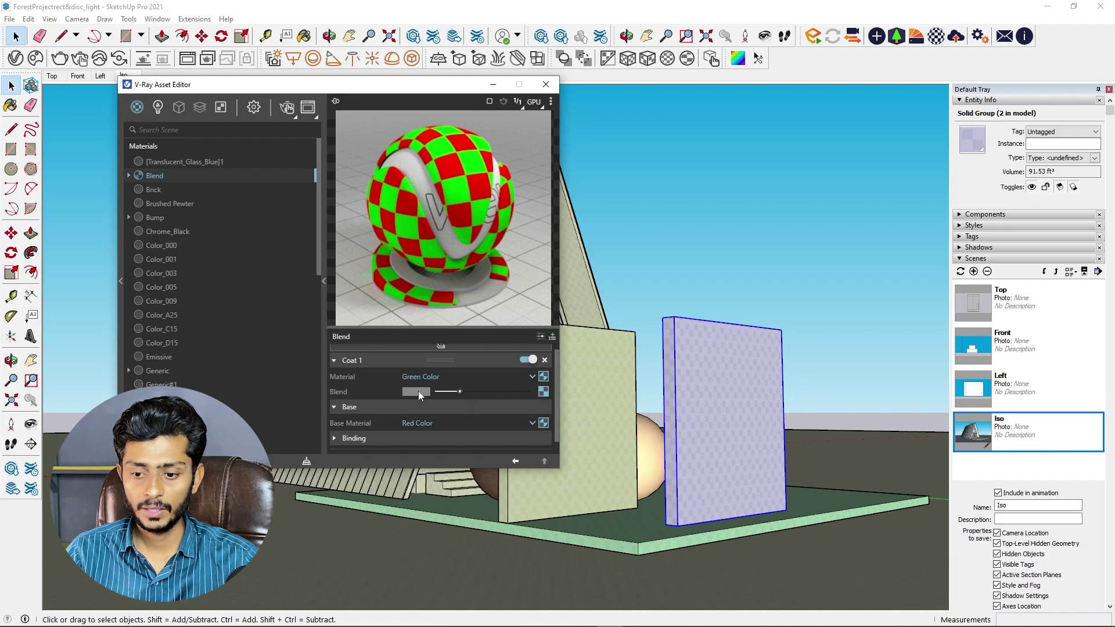
{"action": "mouse_move", "coordinate": [445, 394]}
{"action": "left_mouse_down"}
{"action": "mouse_move", "coordinate": [494, 395]}
{"action": "mouse_move", "coordinate": [469, 395]}
{"action": "mouse_move", "coordinate": [486, 393]}
{"action": "left_mouse_up"}
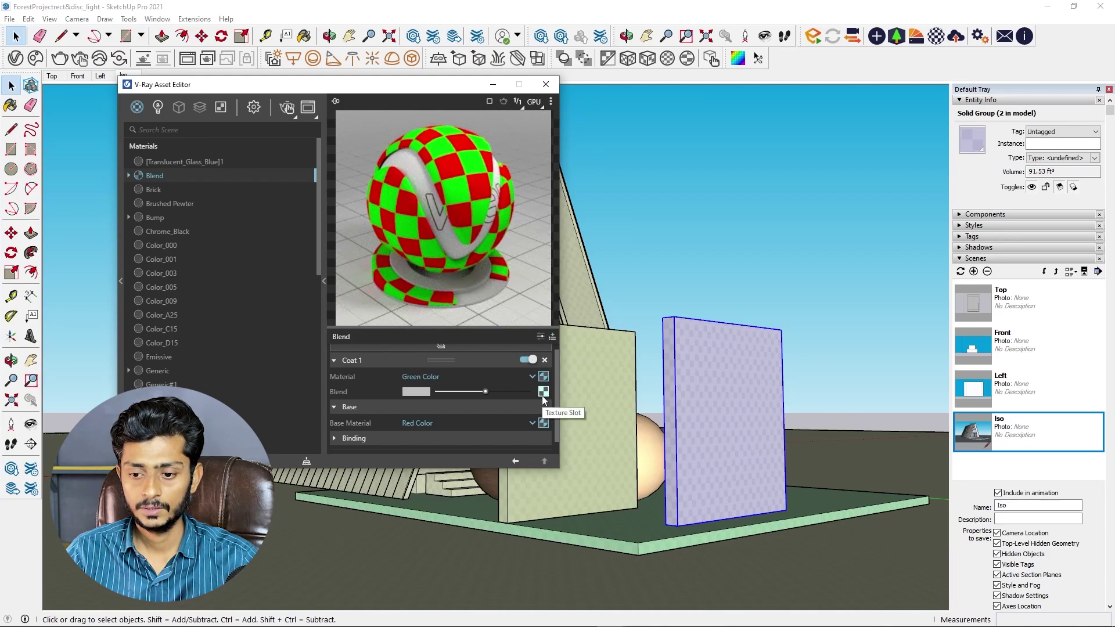
- Remove the Checker texture and test the blend amount at zero, full, and zero
{"action": "right_click", "coordinate": [543, 396]}
{"action": "left_click", "coordinate": [521, 360]}
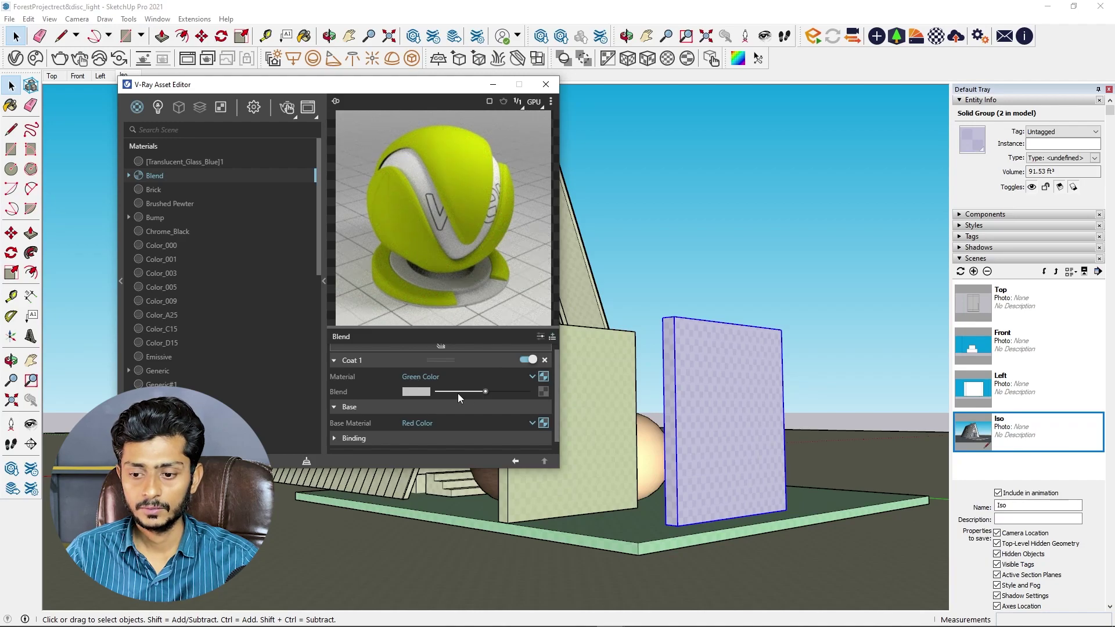
{"action": "left_click_drag", "start_coordinate": [472, 392], "coordinate": [423, 392]}
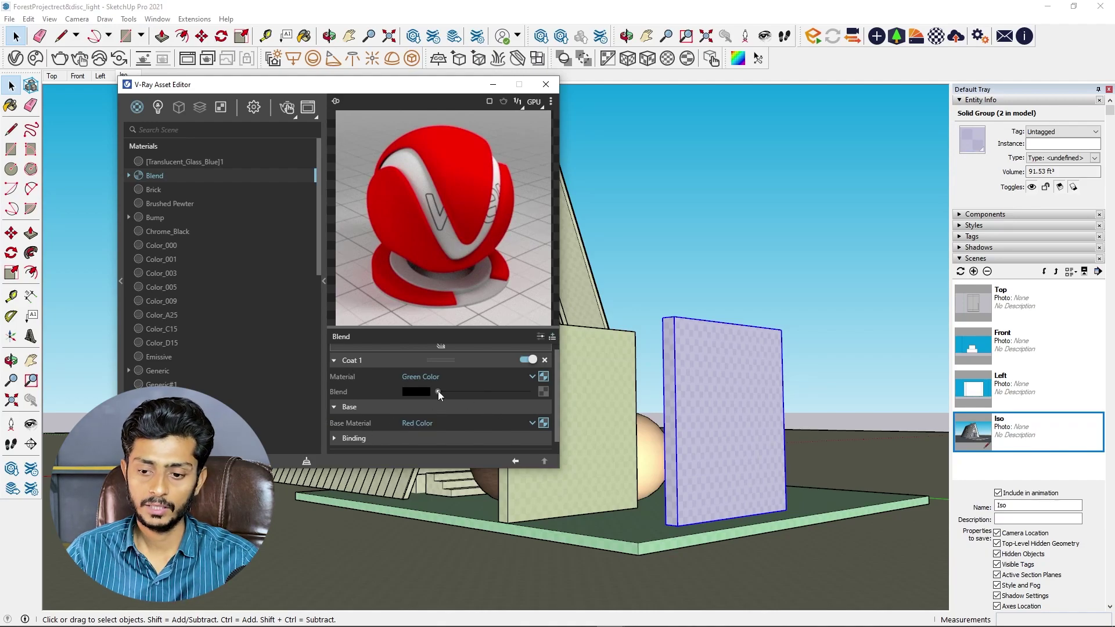
{"action": "left_click_drag", "start_coordinate": [438, 391], "coordinate": [548, 403]}
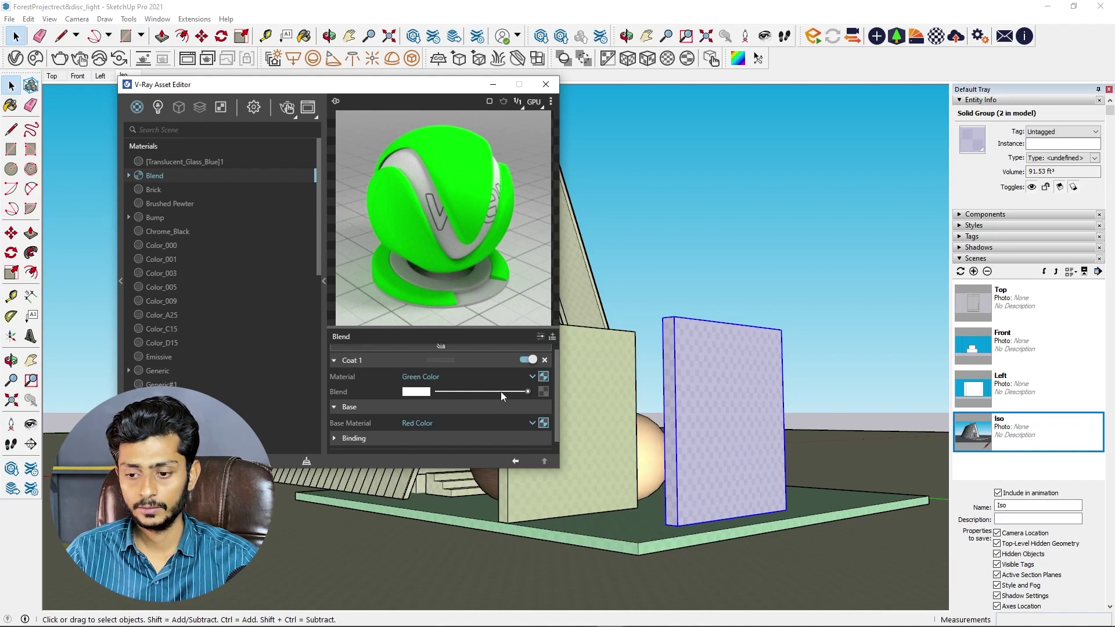
{"action": "left_click_drag", "start_coordinate": [527, 391], "coordinate": [438, 391]}
- Re-apply the Checker blend mask and start an interactive render
{"action": "left_click", "coordinate": [542, 393]}
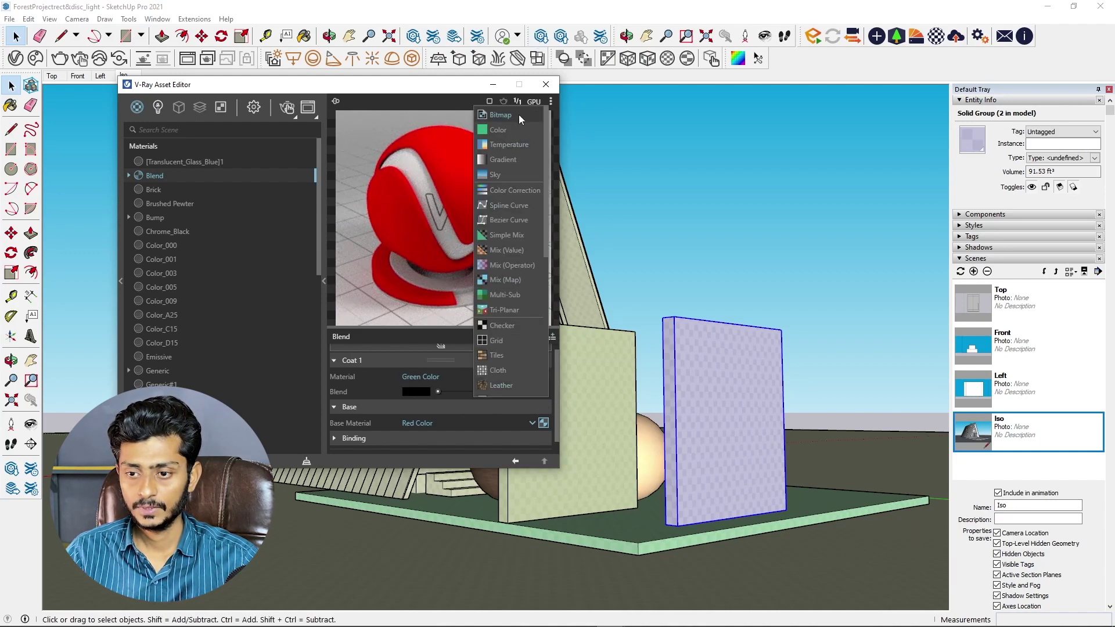
{"action": "left_click", "coordinate": [500, 325]}
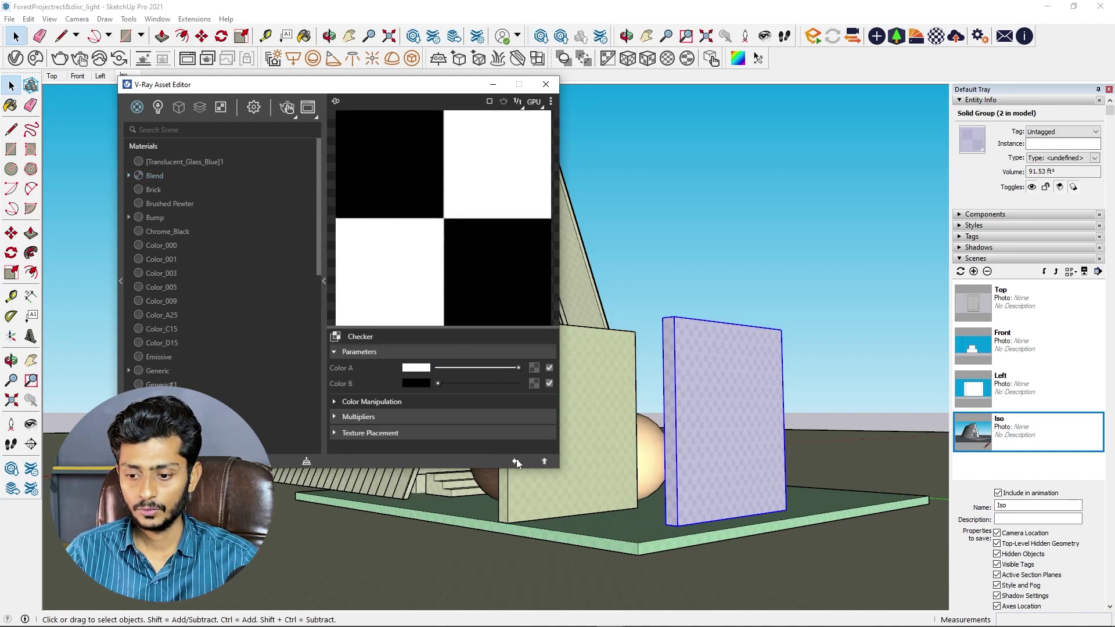
{"action": "left_click", "coordinate": [515, 461]}
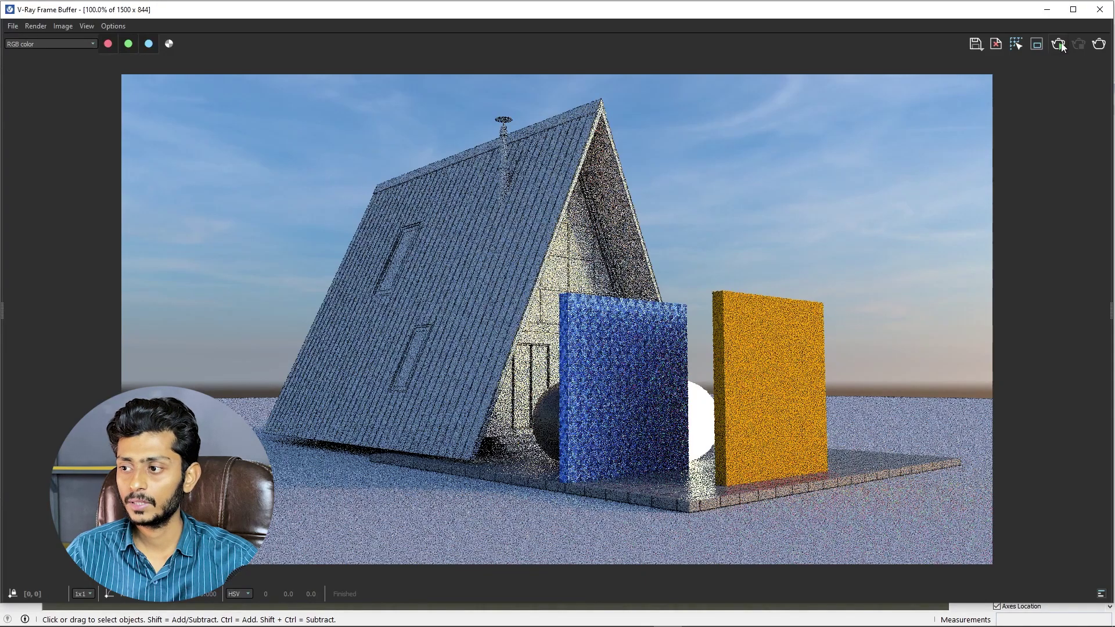
{"action": "left_click", "coordinate": [1058, 44]}
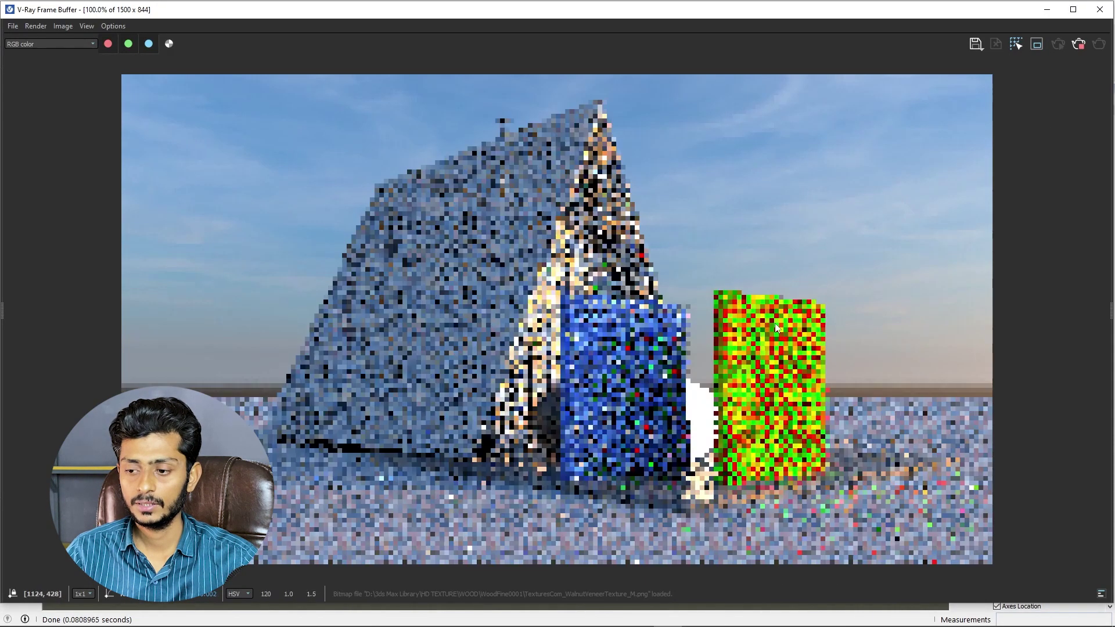
{"action": "scroll", "coordinate": [774, 322], "scroll_direction": "up", "scroll_amount": 2}
{"action": "scroll", "coordinate": [734, 412], "scroll_direction": "down", "scroll_amount": 1}
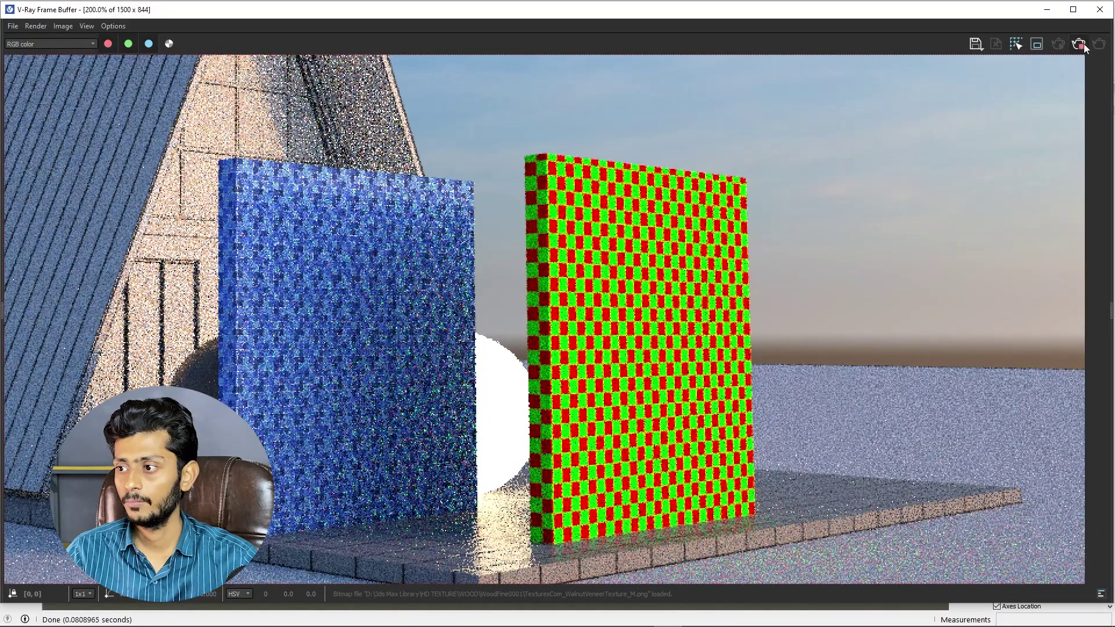
{"action": "left_click", "coordinate": [1098, 10]}
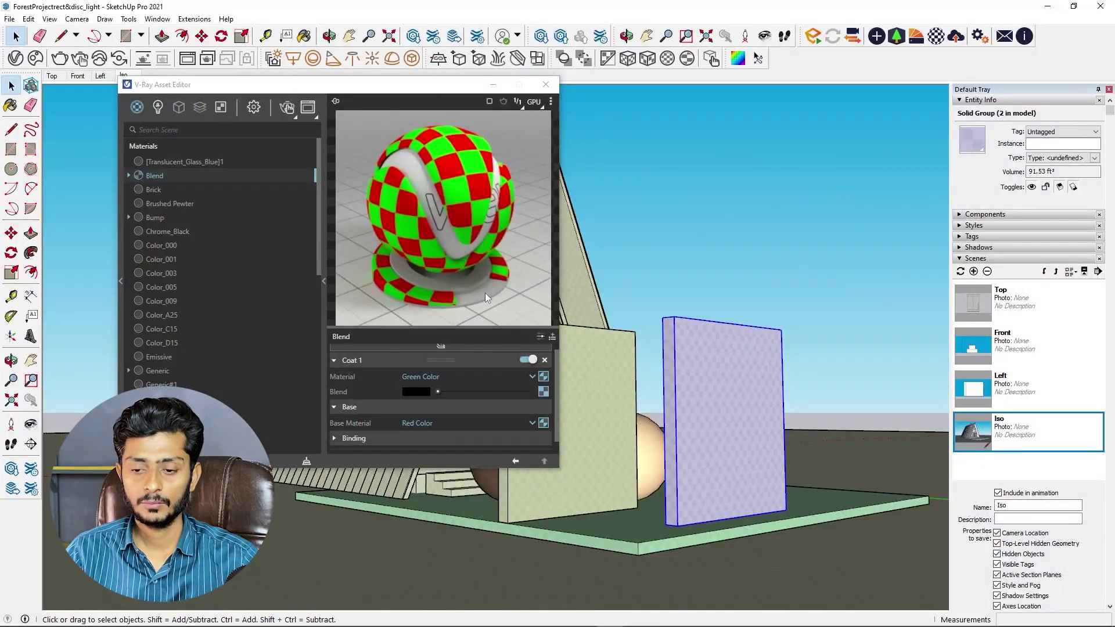
{"action": "left_click", "coordinate": [556, 434]}
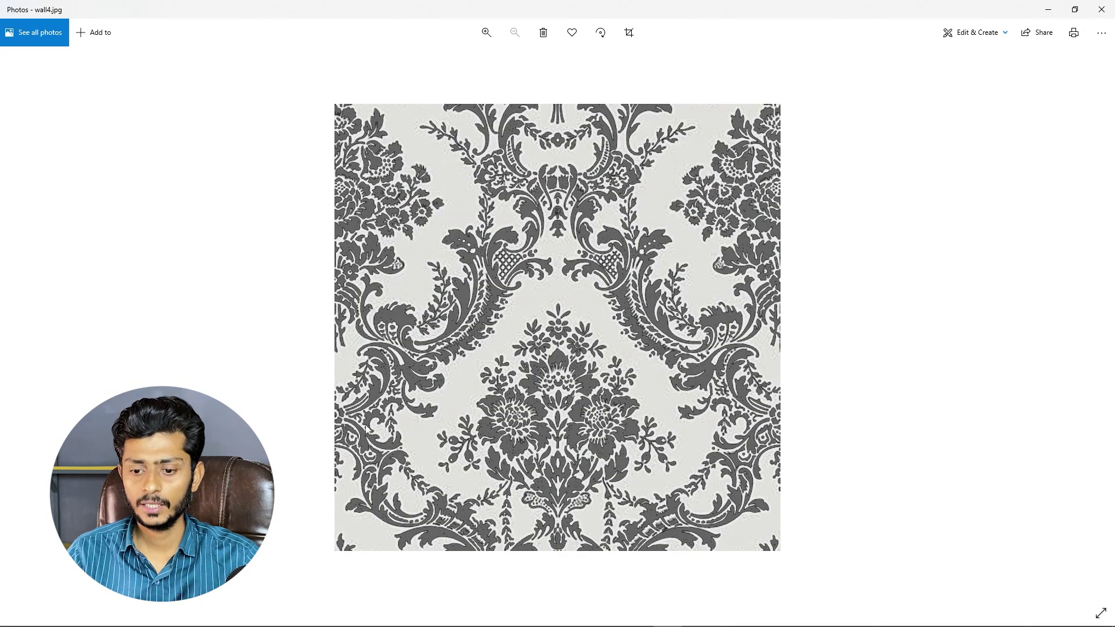
- Zoom in and out on the wall4.jpg damask wallpaper in Photos, then close the viewer
{"action": "scroll", "coordinate": [690, 248], "scroll_direction": "up", "scroll_amount": 1}
{"action": "scroll", "coordinate": [714, 198], "scroll_direction": "up", "scroll_amount": 1}
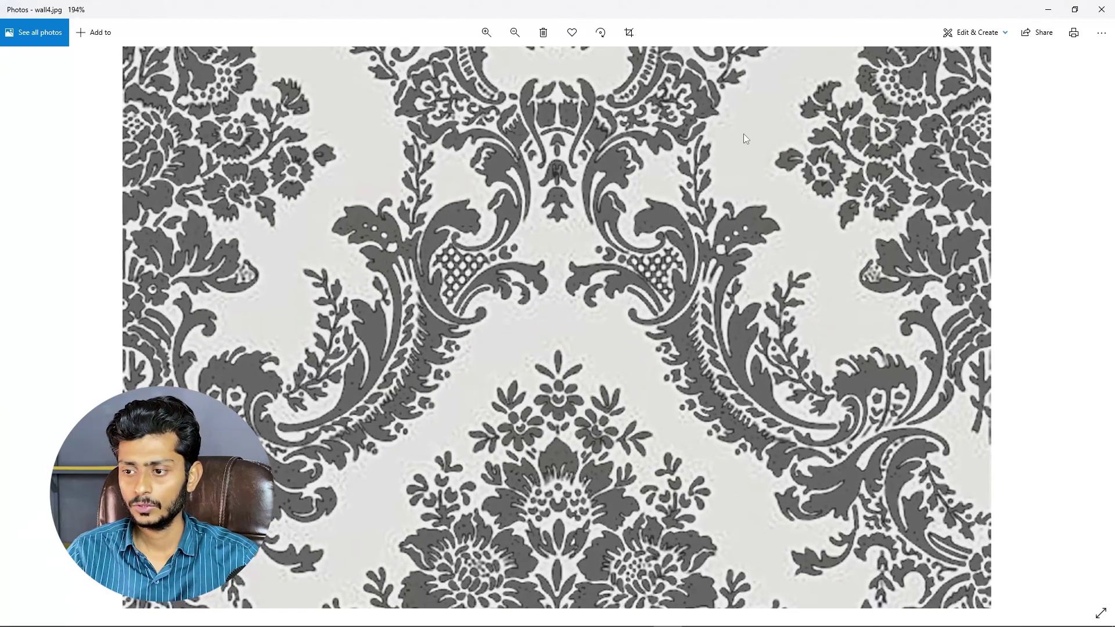
{"action": "scroll", "coordinate": [755, 131], "scroll_direction": "up", "scroll_amount": 1}
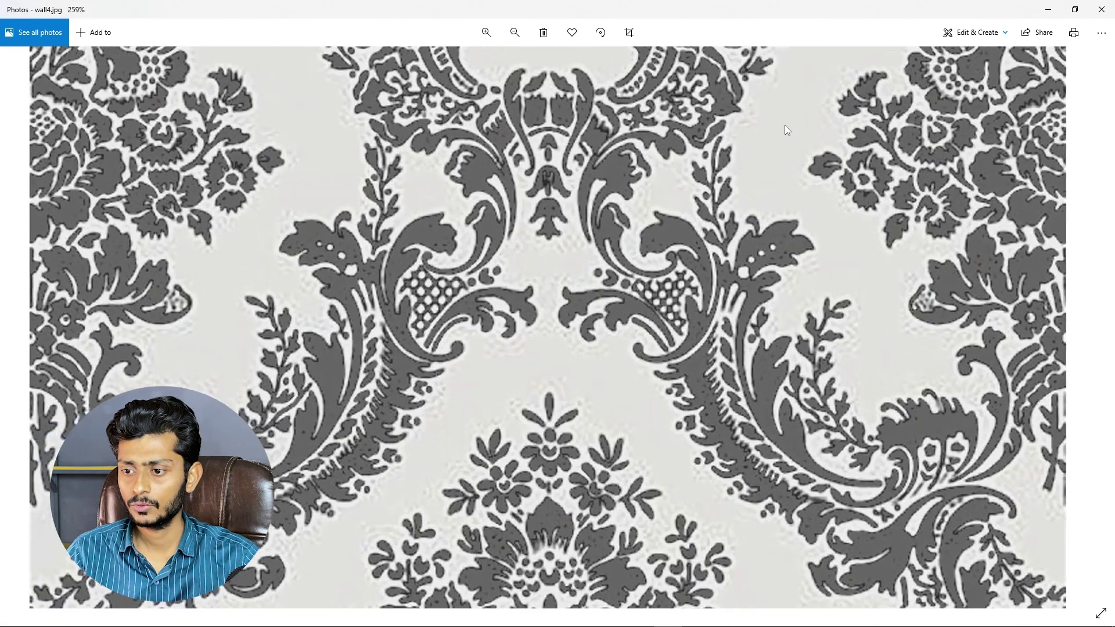
{"action": "scroll", "coordinate": [677, 229], "scroll_direction": "down", "scroll_amount": 2}
{"action": "scroll", "coordinate": [677, 226], "scroll_direction": "down", "scroll_amount": 1}
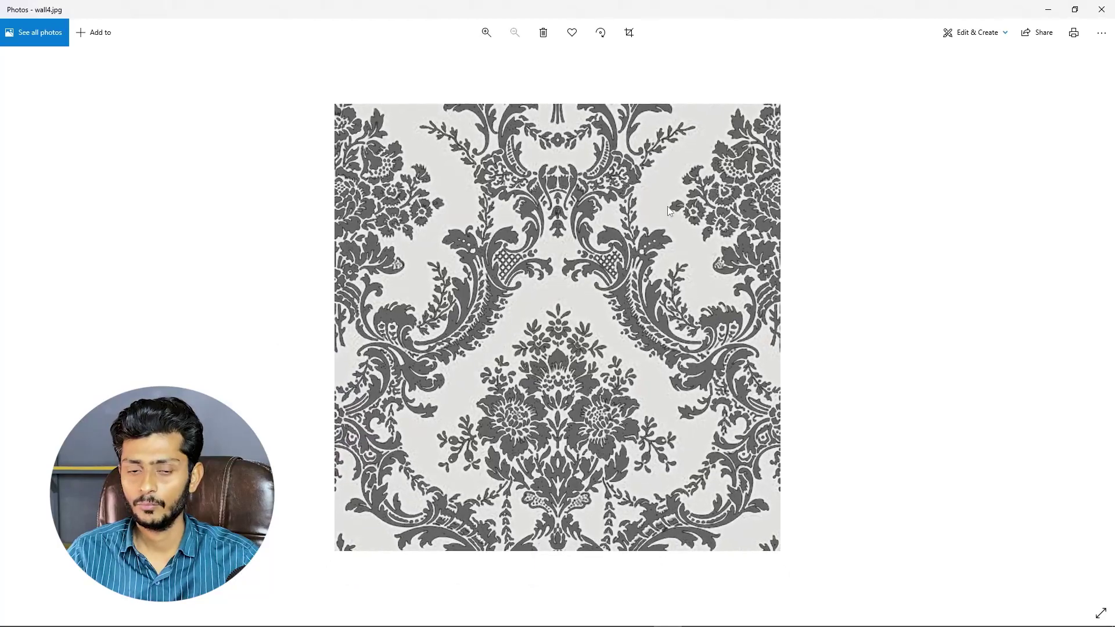
{"action": "scroll", "coordinate": [634, 244], "scroll_direction": "up", "scroll_amount": 2}
{"action": "scroll", "coordinate": [634, 244], "scroll_direction": "down", "scroll_amount": 1}
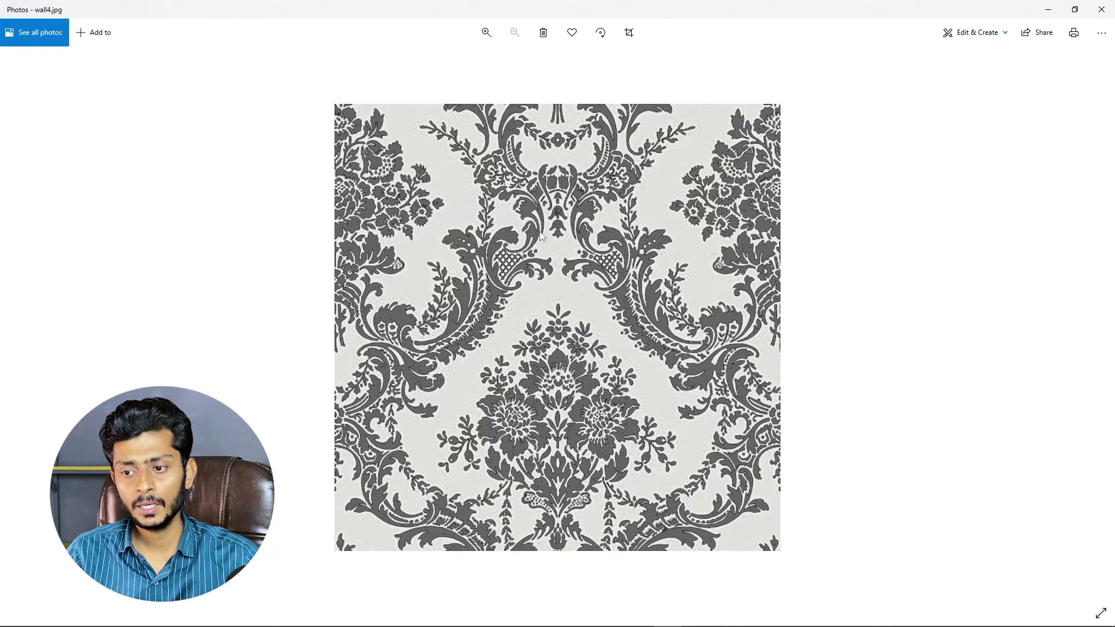
{"action": "left_click", "coordinate": [1099, 12]}
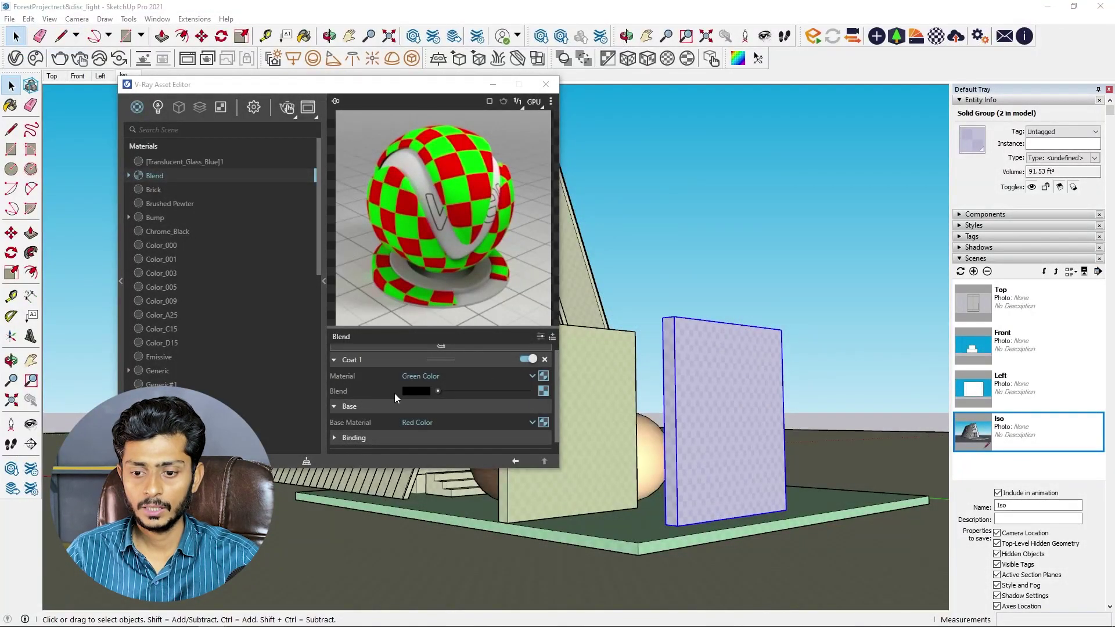
- Load the wall4 damask bitmap from Textures 5.2 as the Blend amount mask
{"action": "left_click", "coordinate": [543, 391]}
{"action": "left_click", "coordinate": [528, 359]}
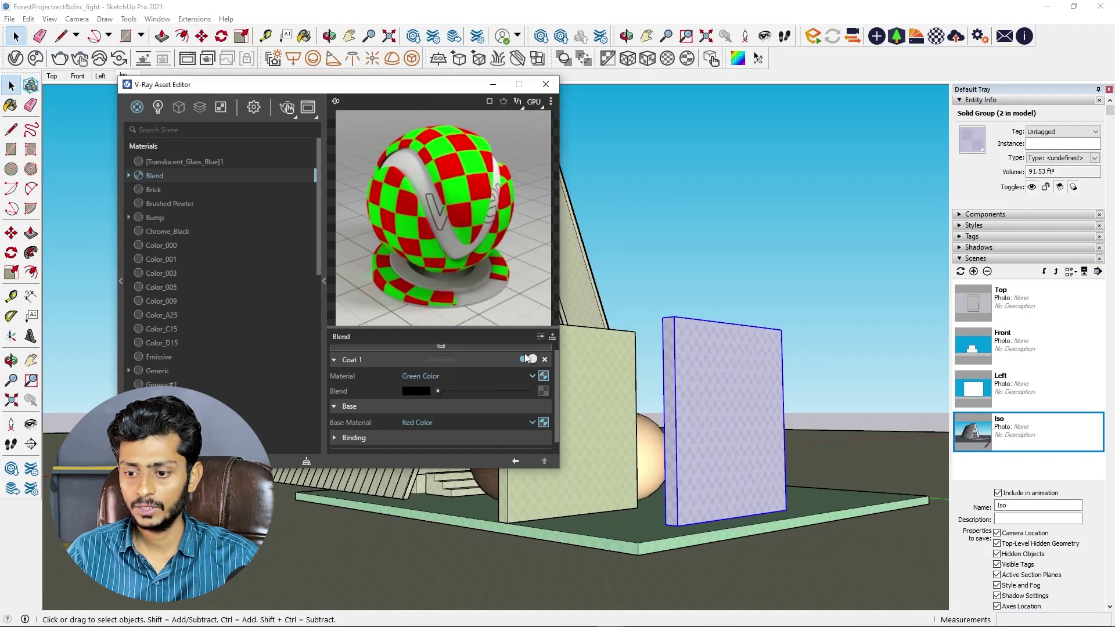
{"action": "left_click", "coordinate": [544, 391]}
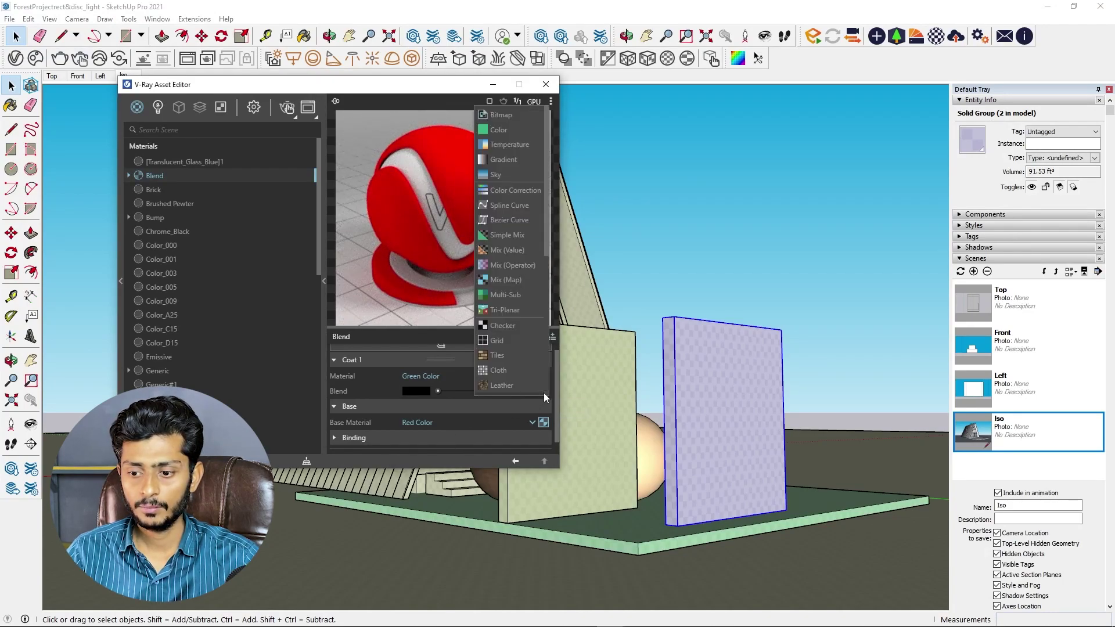
{"action": "left_click", "coordinate": [505, 116]}
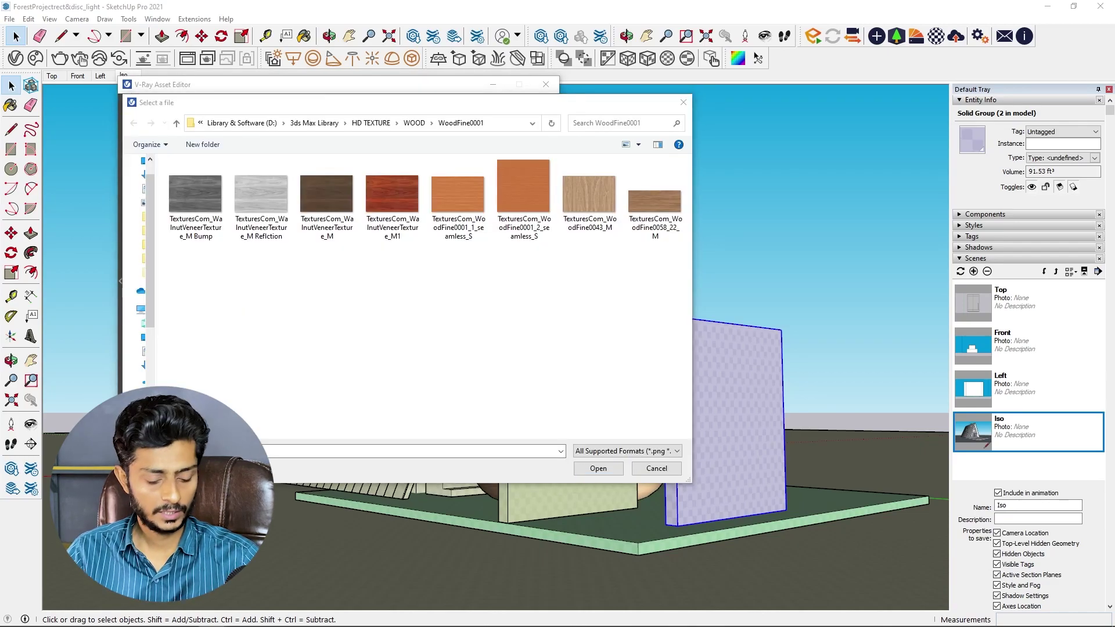
{"action": "key", "text": "ctrl+v"}
{"action": "left_click", "coordinate": [598, 468]}
{"action": "left_click", "coordinate": [474, 203]}
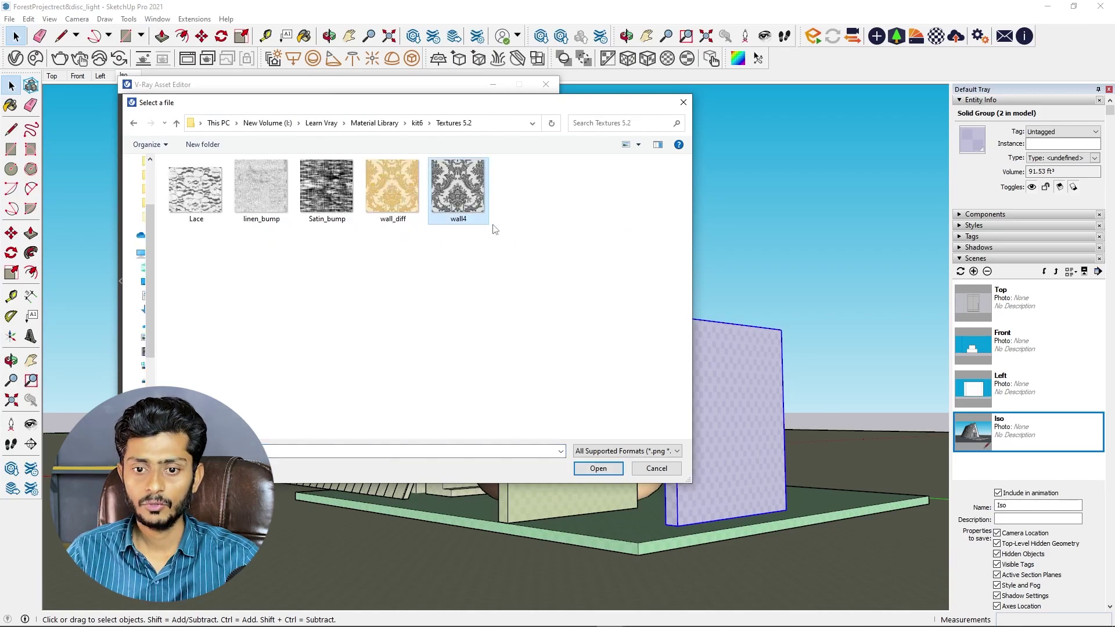
{"action": "left_click", "coordinate": [598, 468]}
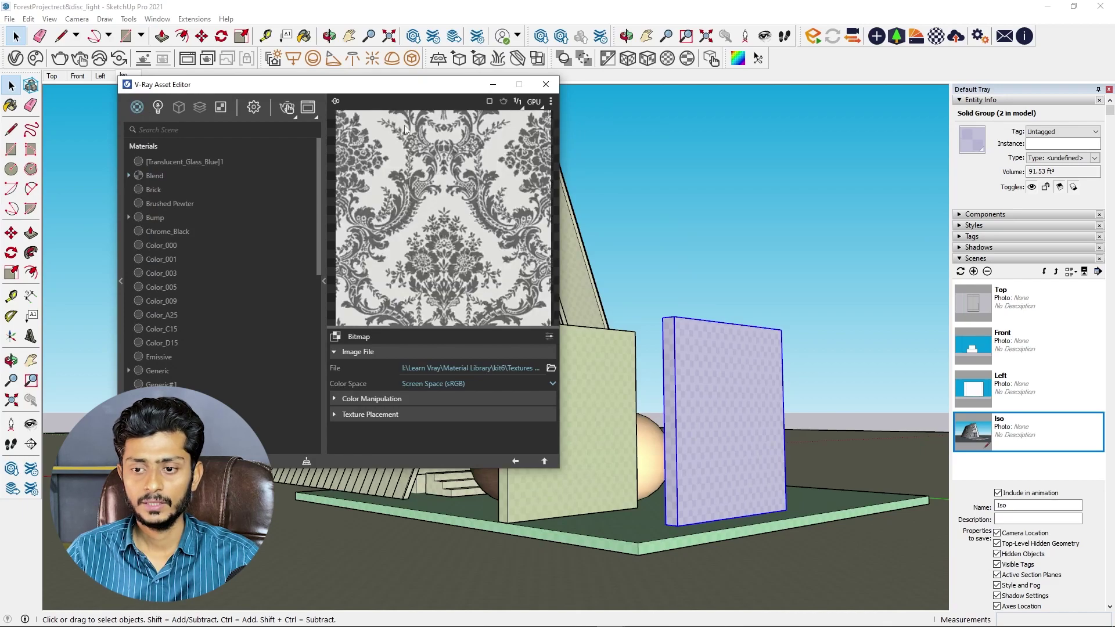
{"action": "left_click", "coordinate": [515, 461]}
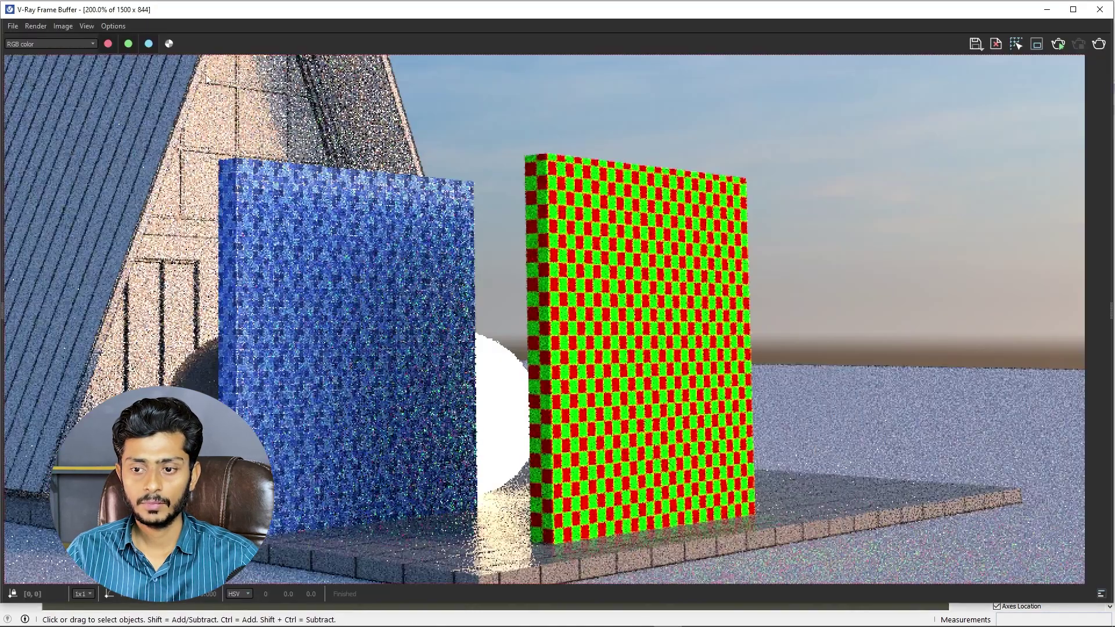
- Render interactively, zoom in on the yellow-orange damask wall, then close the frame buffer
{"action": "left_click", "coordinate": [1057, 45]}
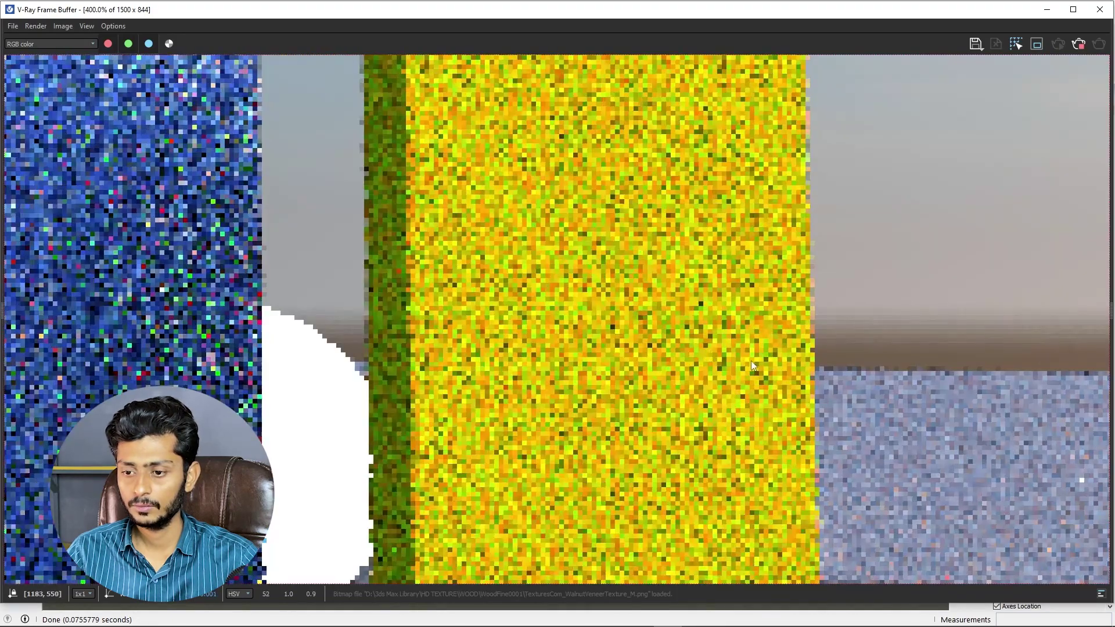
{"action": "scroll", "coordinate": [598, 283], "scroll_direction": "up", "scroll_amount": 2}
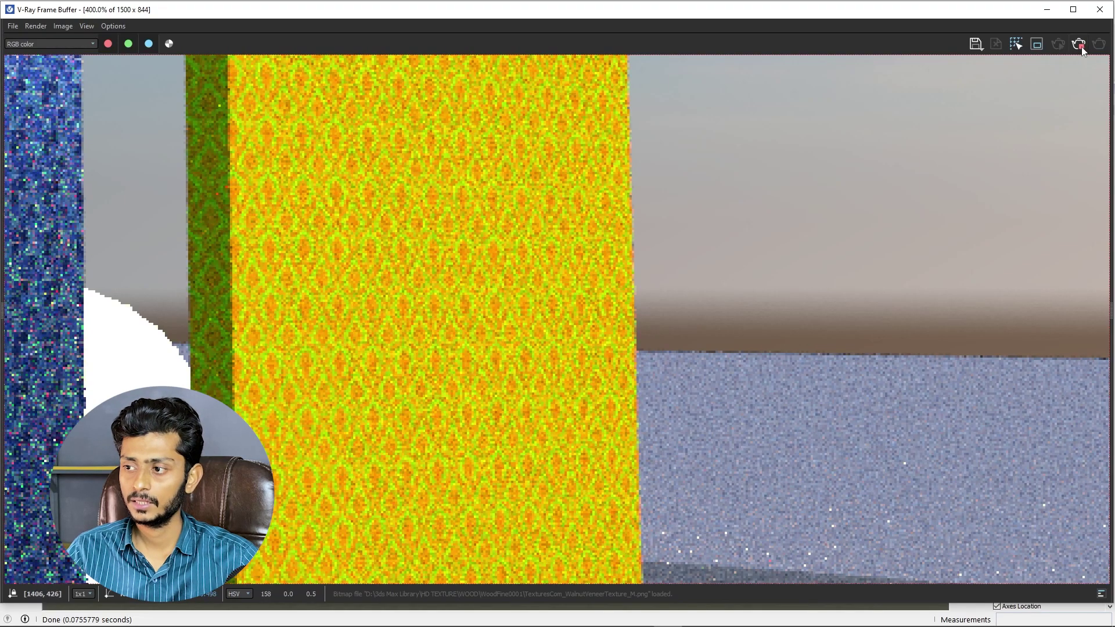
{"action": "left_click", "coordinate": [1046, 9]}
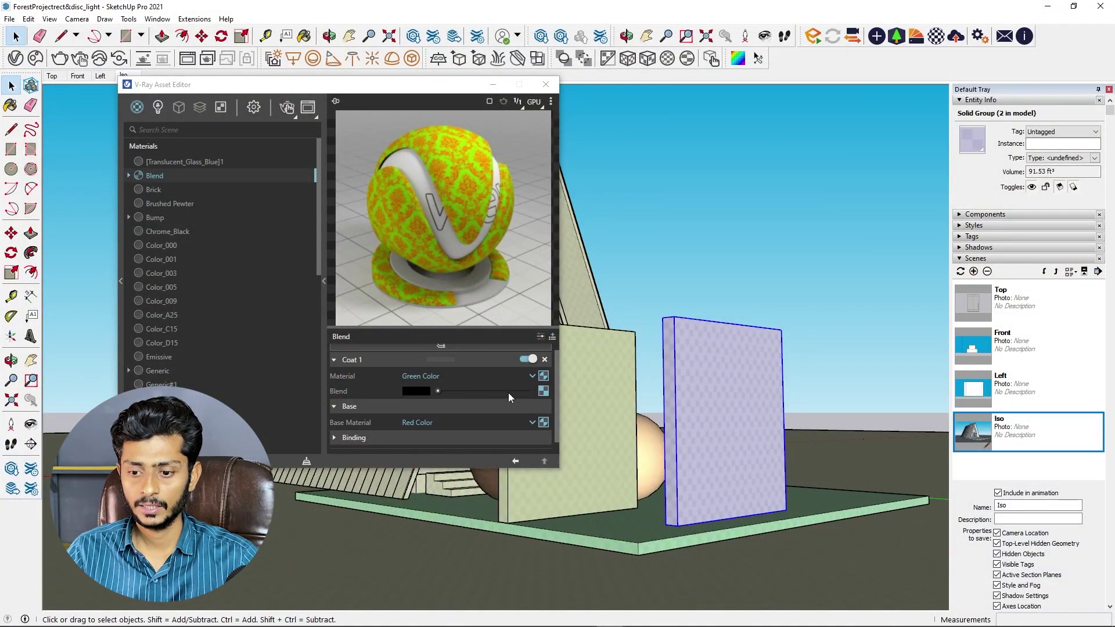
- Set the damask mask bitmap's linked U/V repeat to 0.5 and start a new render
{"action": "left_click", "coordinate": [543, 391]}
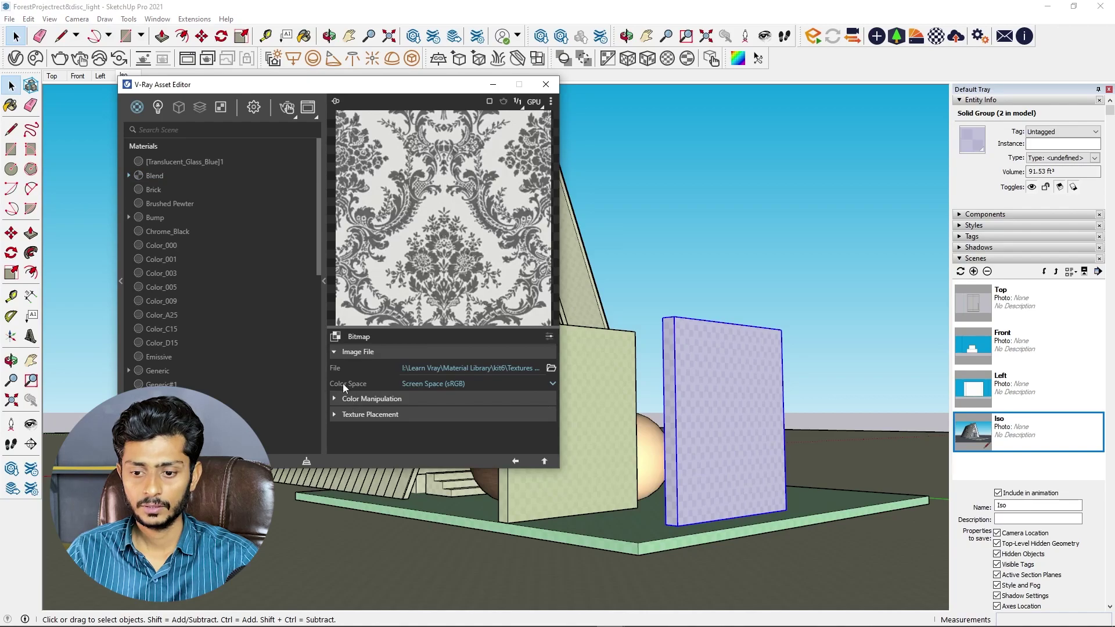
{"action": "left_click", "coordinate": [335, 413]}
{"action": "scroll", "coordinate": [348, 432], "scroll_direction": "down", "scroll_amount": 2}
{"action": "scroll", "coordinate": [353, 433], "scroll_direction": "down", "scroll_amount": 3}
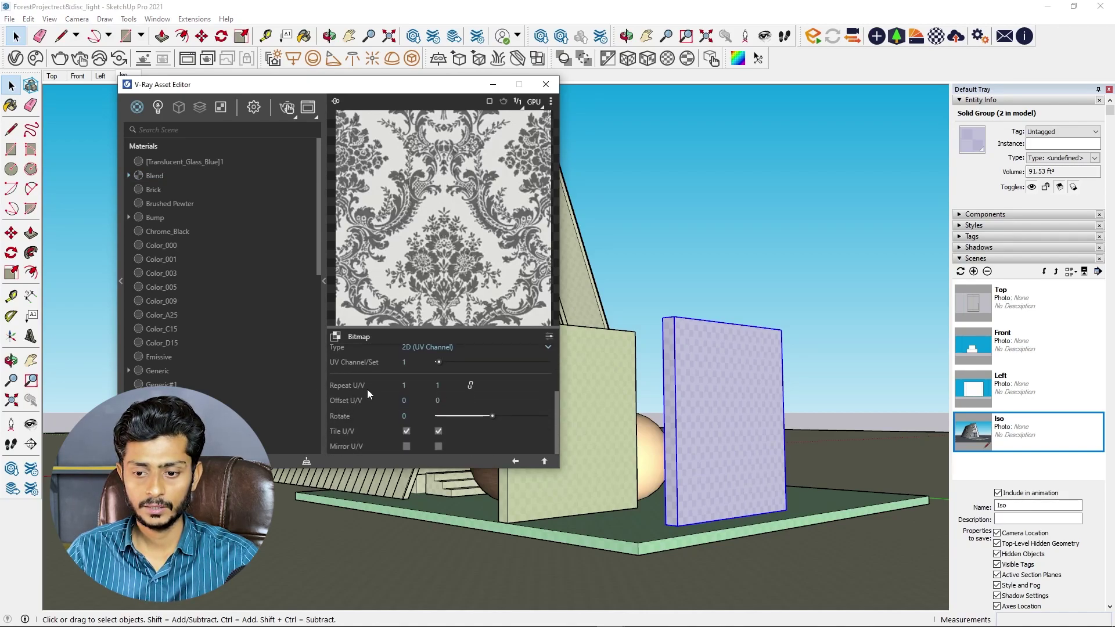
{"action": "left_click", "coordinate": [471, 386]}
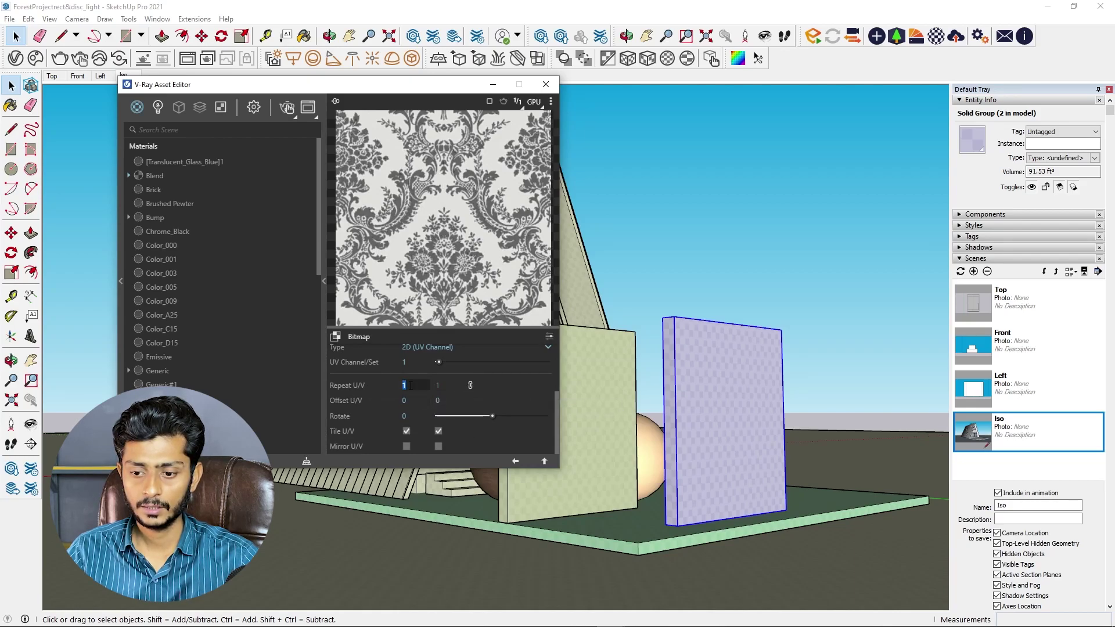
{"action": "type", "text": ".5"}
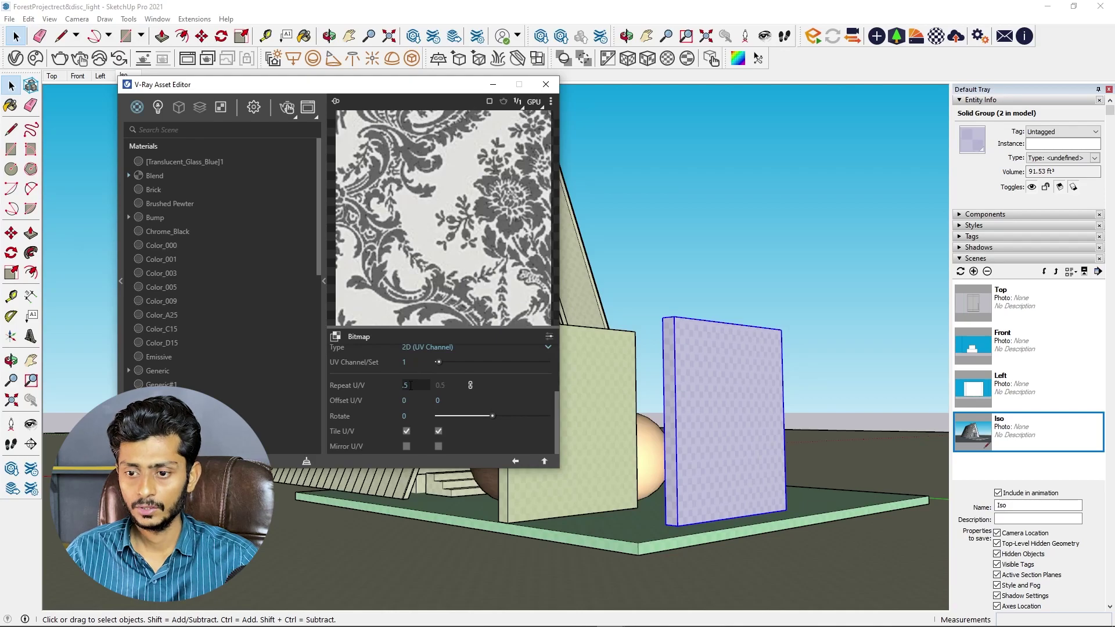
{"action": "left_click", "coordinate": [600, 36]}
{"action": "left_click", "coordinate": [1059, 46]}
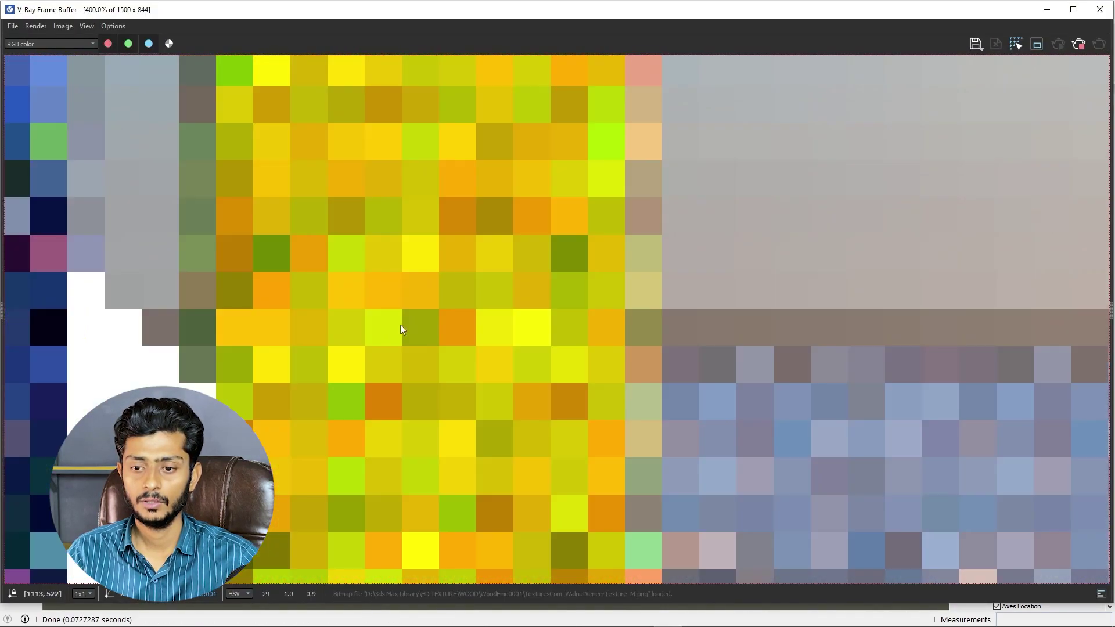
- Stop the refined render, then zoom and pan to inspect the larger orange damask wall
{"action": "scroll", "coordinate": [628, 268], "scroll_direction": "down", "scroll_amount": 2}
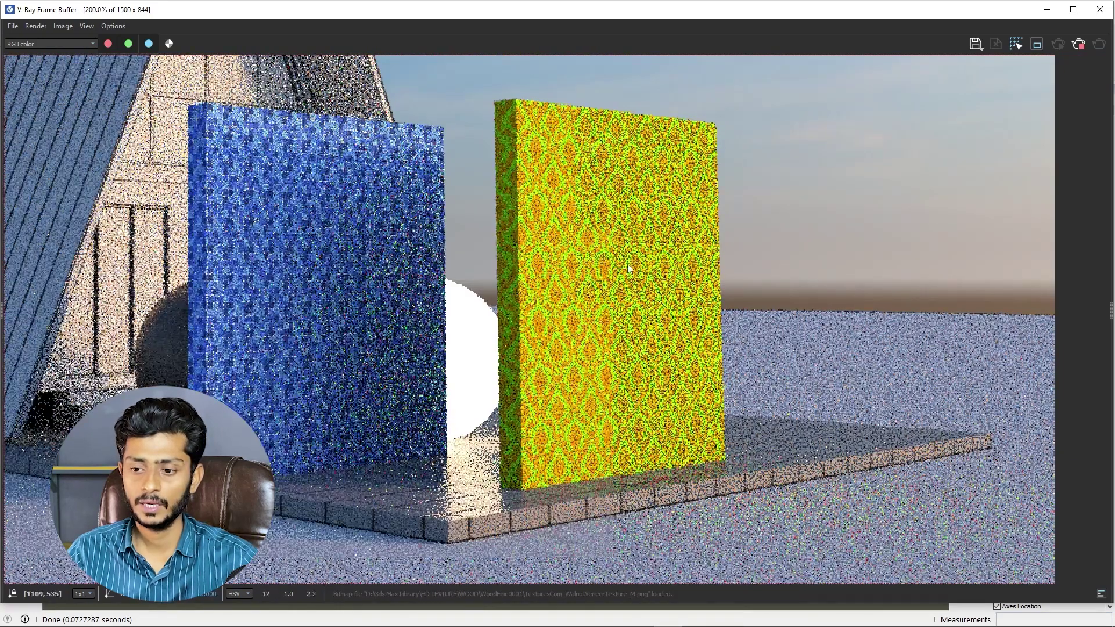
{"action": "scroll", "coordinate": [628, 268], "scroll_direction": "up", "scroll_amount": 2}
{"action": "scroll", "coordinate": [528, 260], "scroll_direction": "down", "scroll_amount": 2}
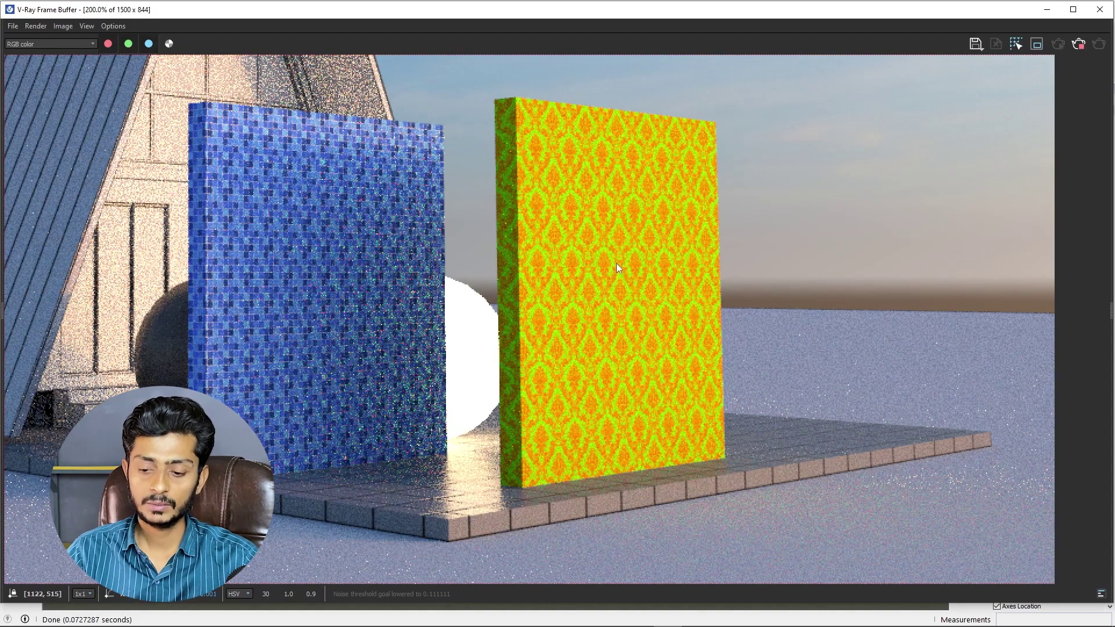
{"action": "left_click", "coordinate": [1078, 44]}
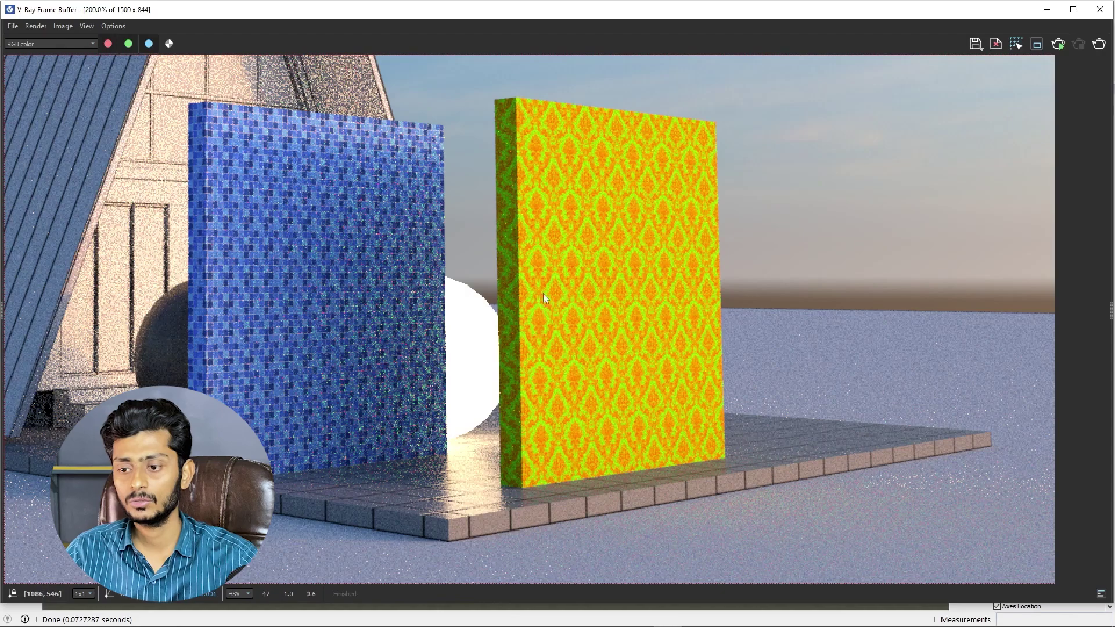
{"action": "scroll", "coordinate": [546, 247], "scroll_direction": "up", "scroll_amount": 1}
{"action": "scroll", "coordinate": [549, 244], "scroll_direction": "down", "scroll_amount": 2}
{"action": "scroll", "coordinate": [639, 273], "scroll_direction": "up", "scroll_amount": 1}
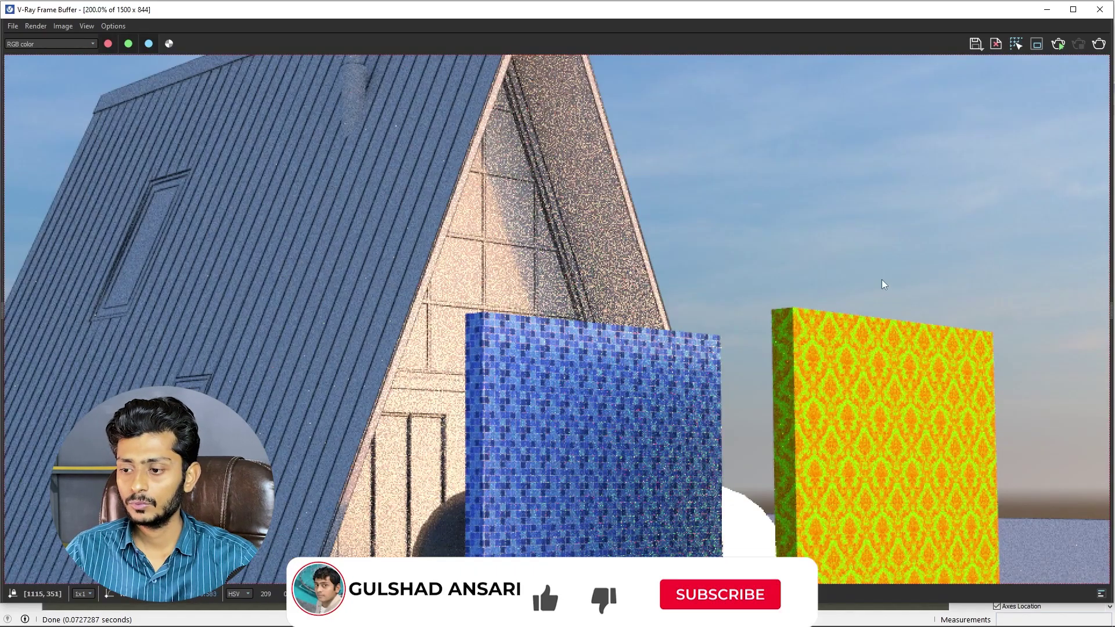
{"action": "scroll", "coordinate": [614, 286], "scroll_direction": "down", "scroll_amount": 1}
{"action": "scroll", "coordinate": [693, 343], "scroll_direction": "up", "scroll_amount": 1}
{"action": "middle_click_drag", "start_coordinate": [687, 332], "coordinate": [644, 299]}
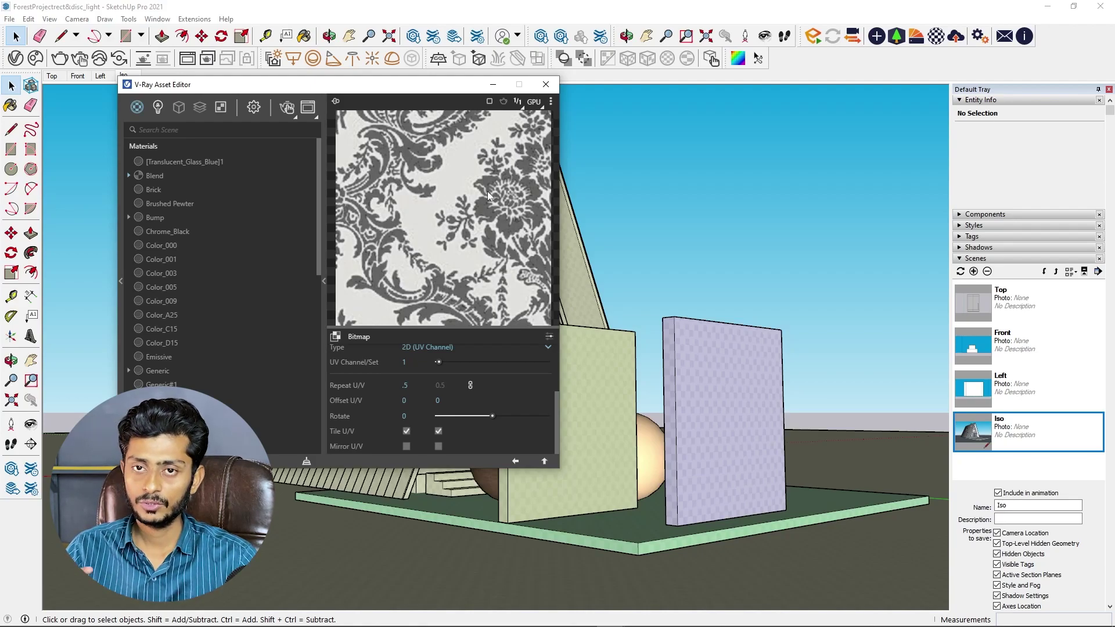
- Close the V-Ray Asset Editor to bring the A-frame house Iso scene back into view
{"action": "left_click", "coordinate": [545, 84]}
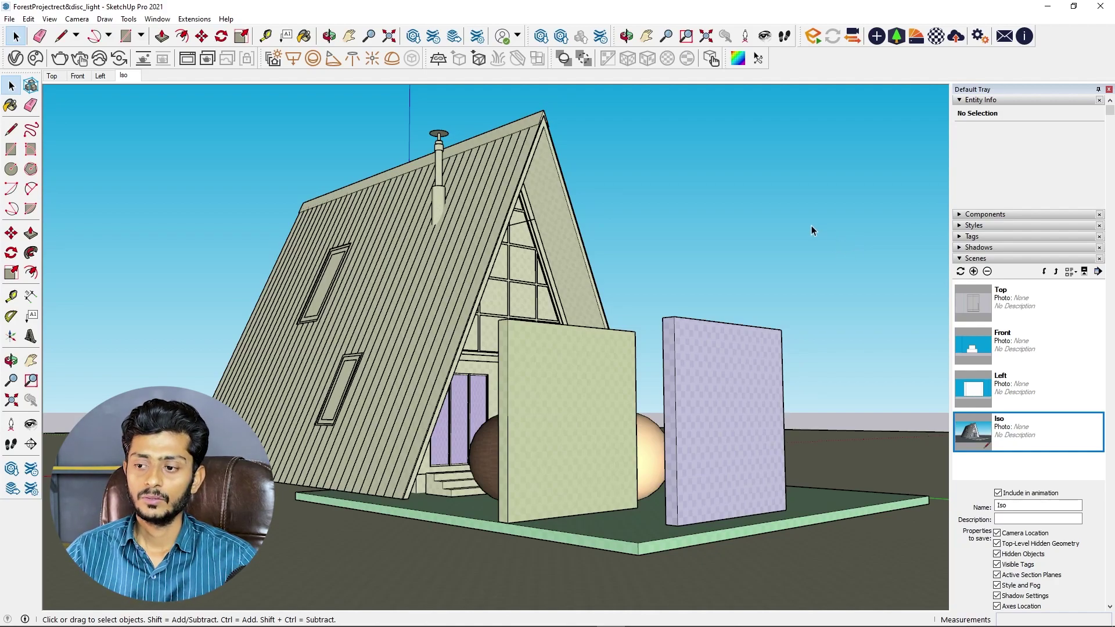
{"action": "left_click_drag", "start_coordinate": [793, 213], "coordinate": [836, 258]}
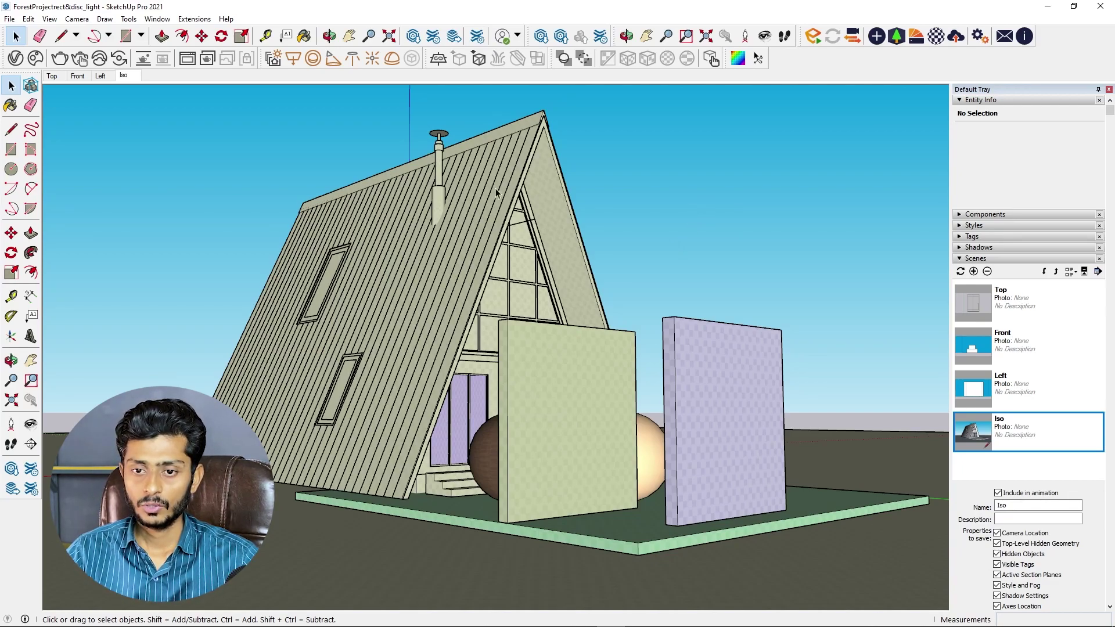
{"action": "left_click", "coordinate": [15, 58]}
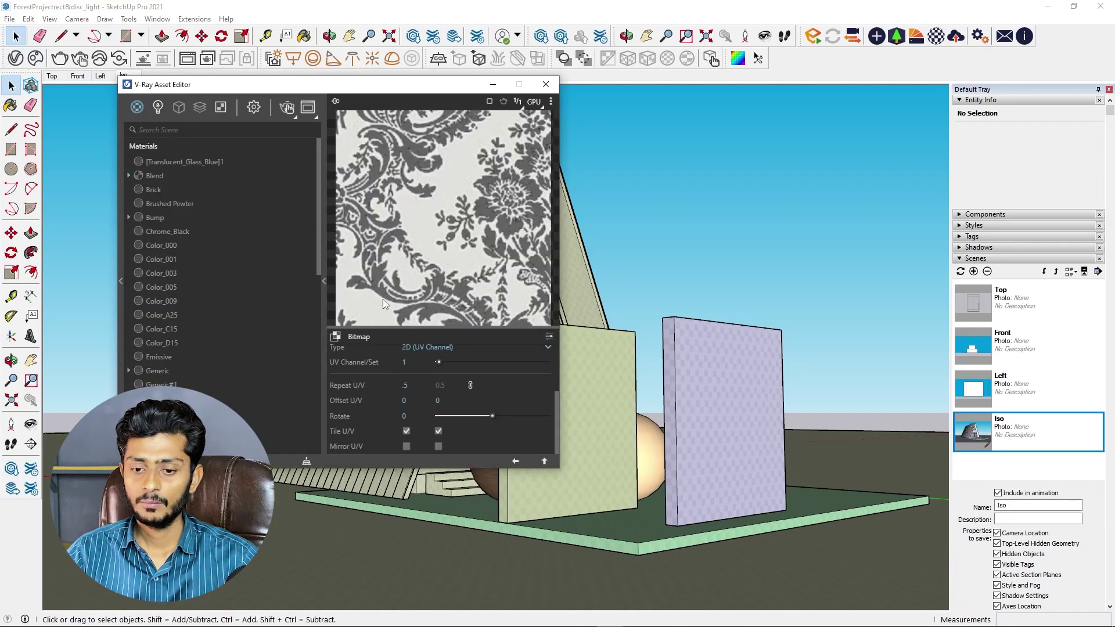
{"action": "left_click", "coordinate": [514, 461]}
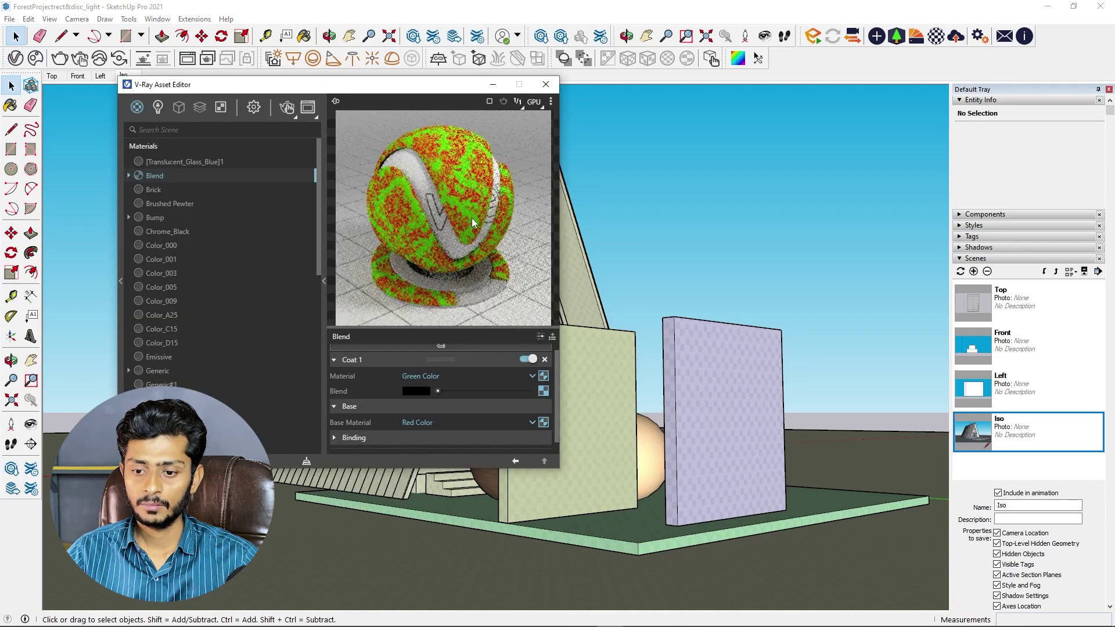
{"action": "left_click", "coordinate": [545, 84]}
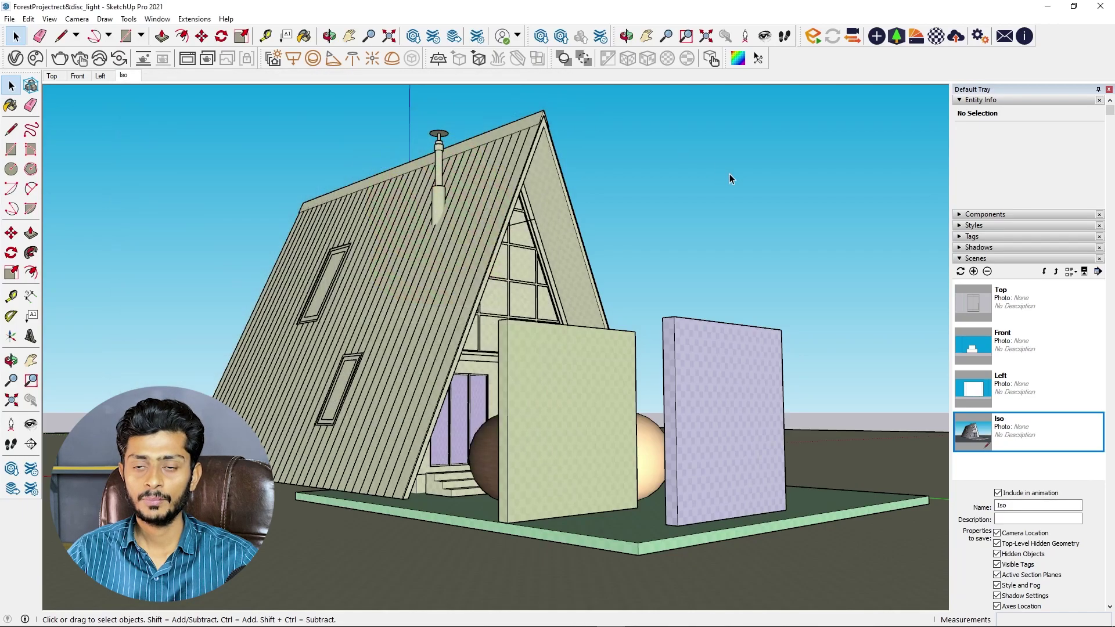
{"action": "left_click_drag", "start_coordinate": [687, 144], "coordinate": [761, 227]}
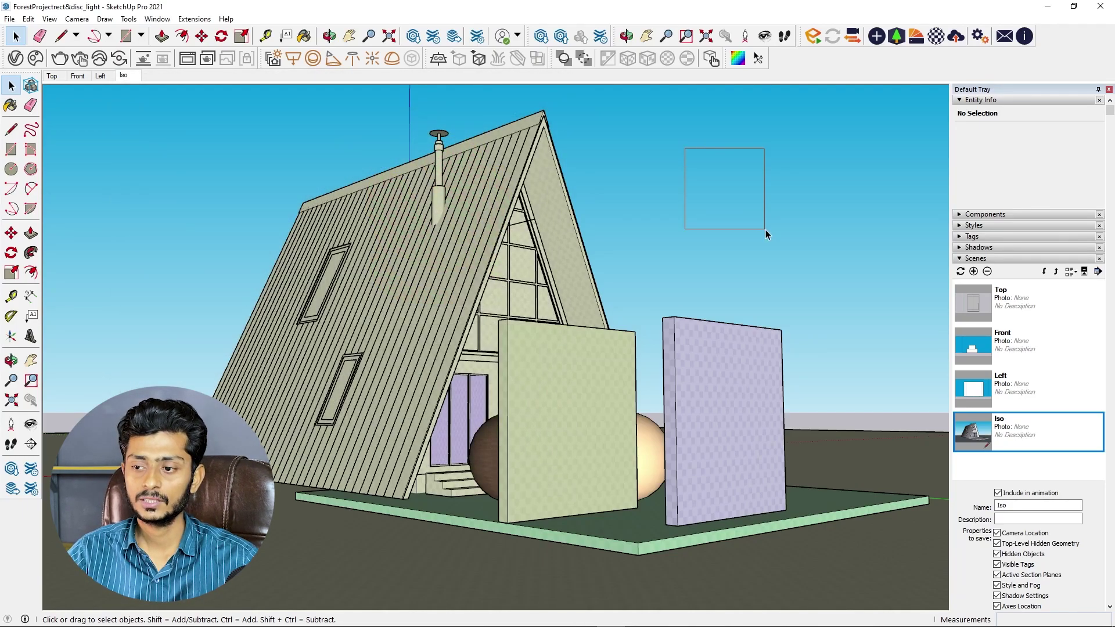